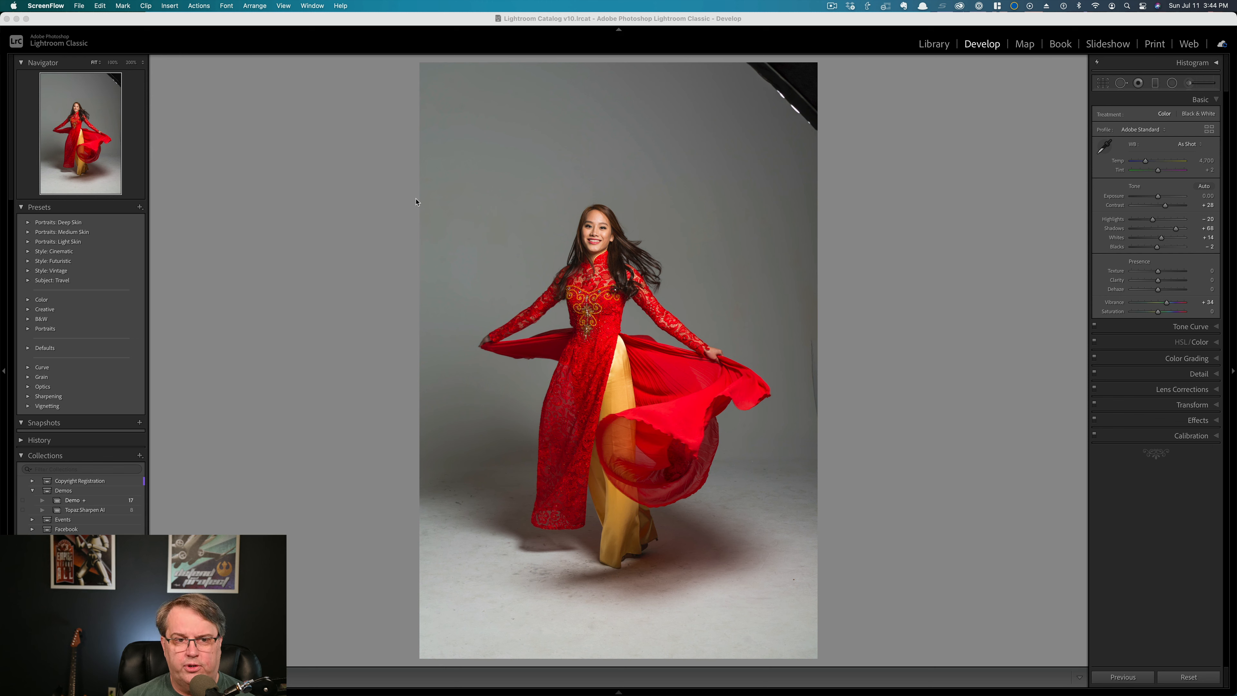
# Send the studio photo from Lightroom Classic to Color Efex Pro 4 for editing.
pyautogui.click(370, 197)
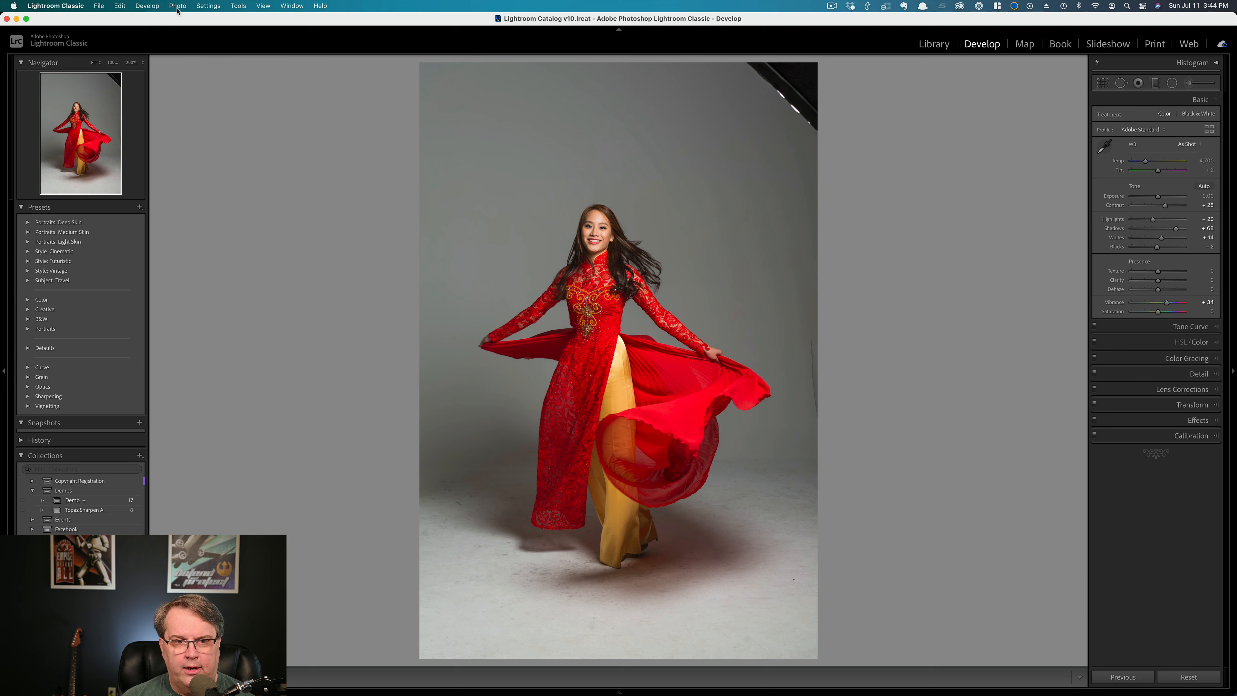
pyautogui.click(178, 7)
pyautogui.moveTo(206, 65)
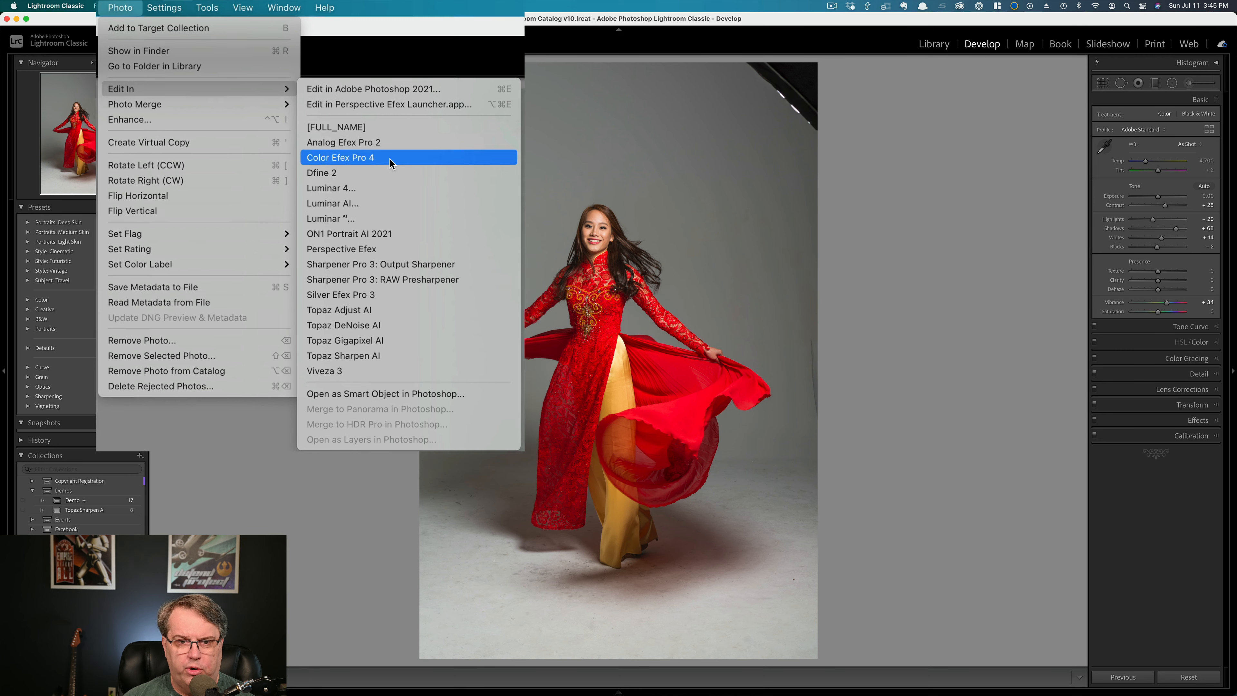
pyautogui.click(366, 114)
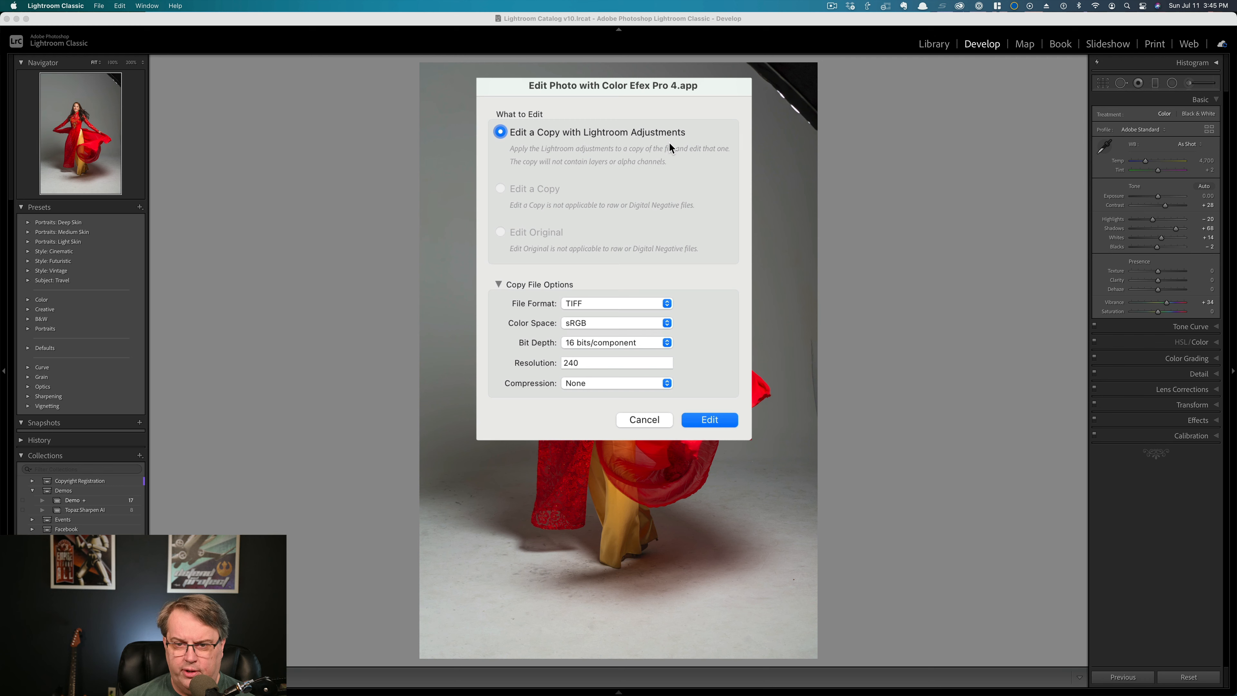
# Keep the edit copy's file format as TIFF and color space as sRGB, and start the edit.
pyautogui.click(625, 304)
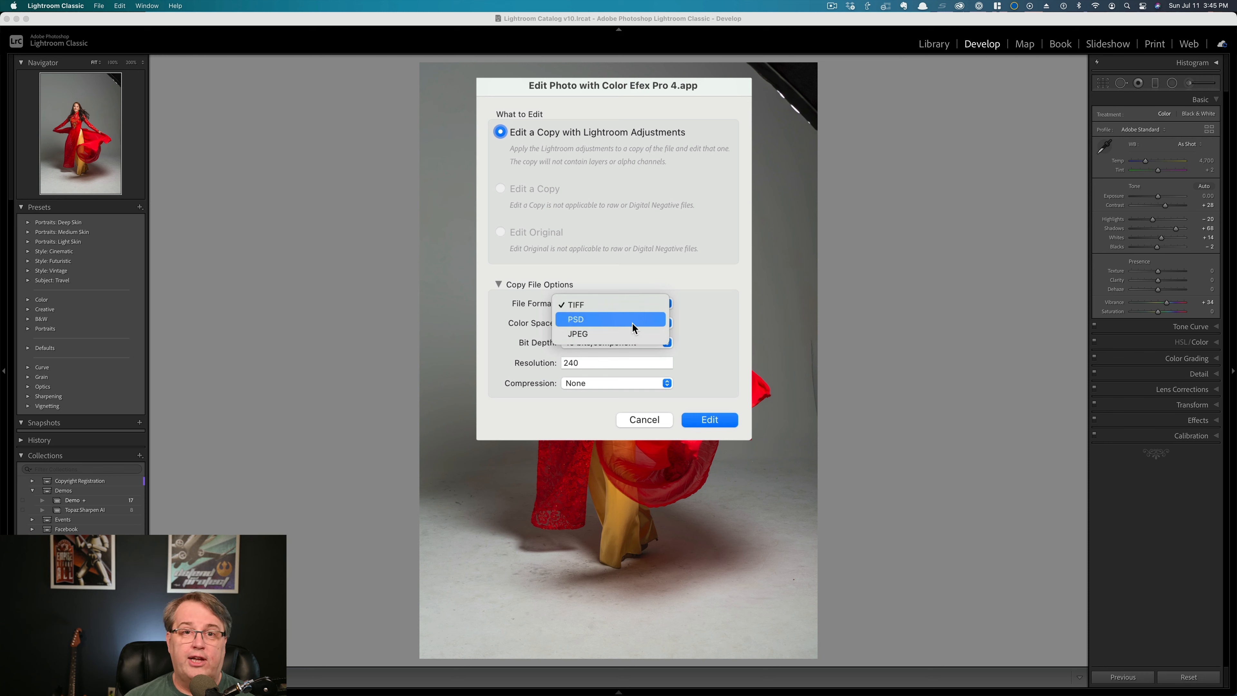
pyautogui.click(636, 306)
pyautogui.click(672, 303)
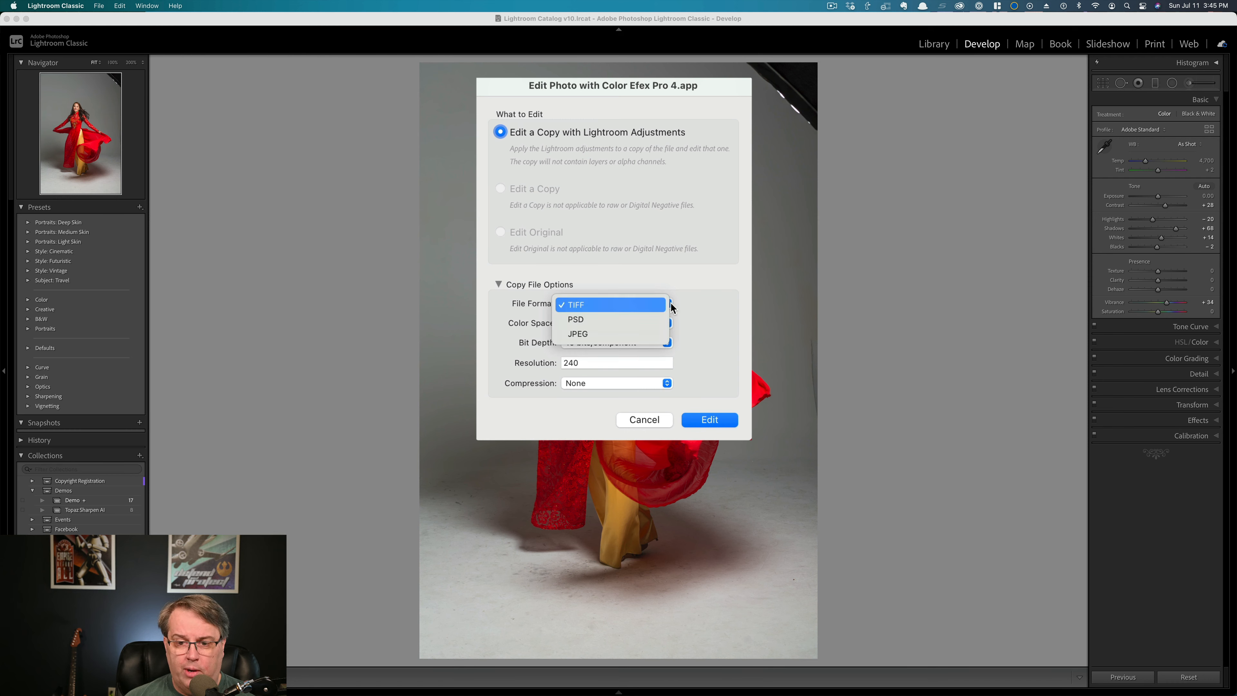
pyautogui.click(616, 305)
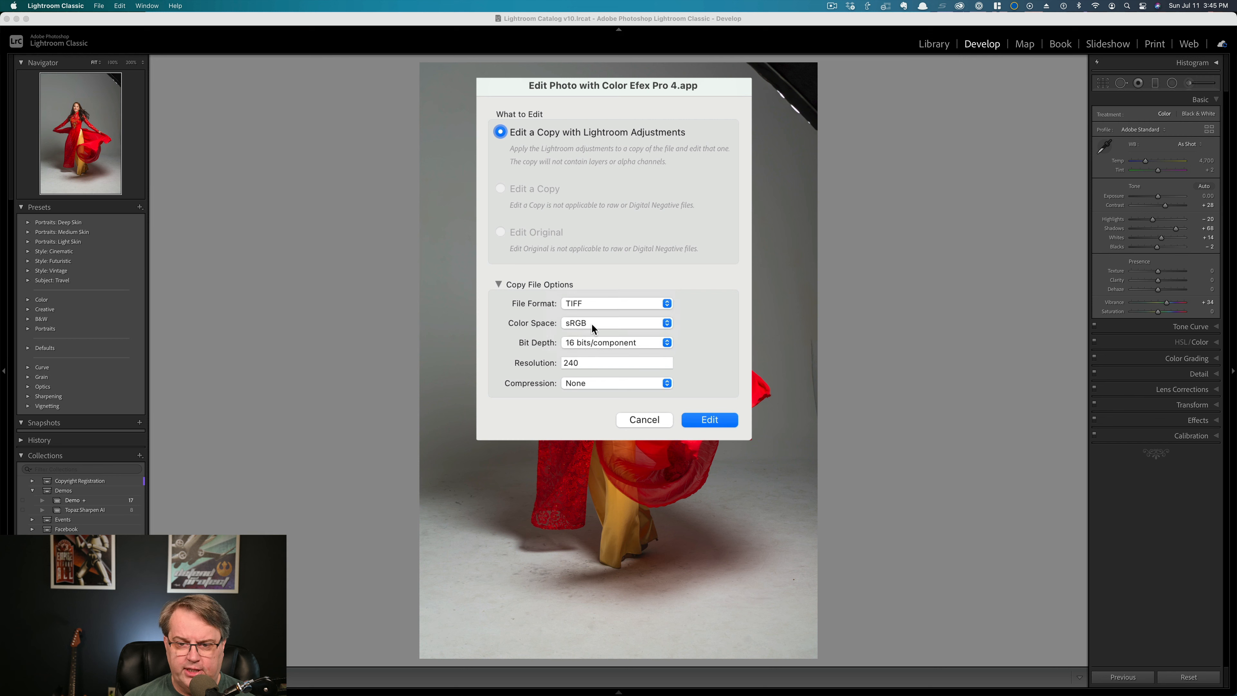
pyautogui.click(625, 327)
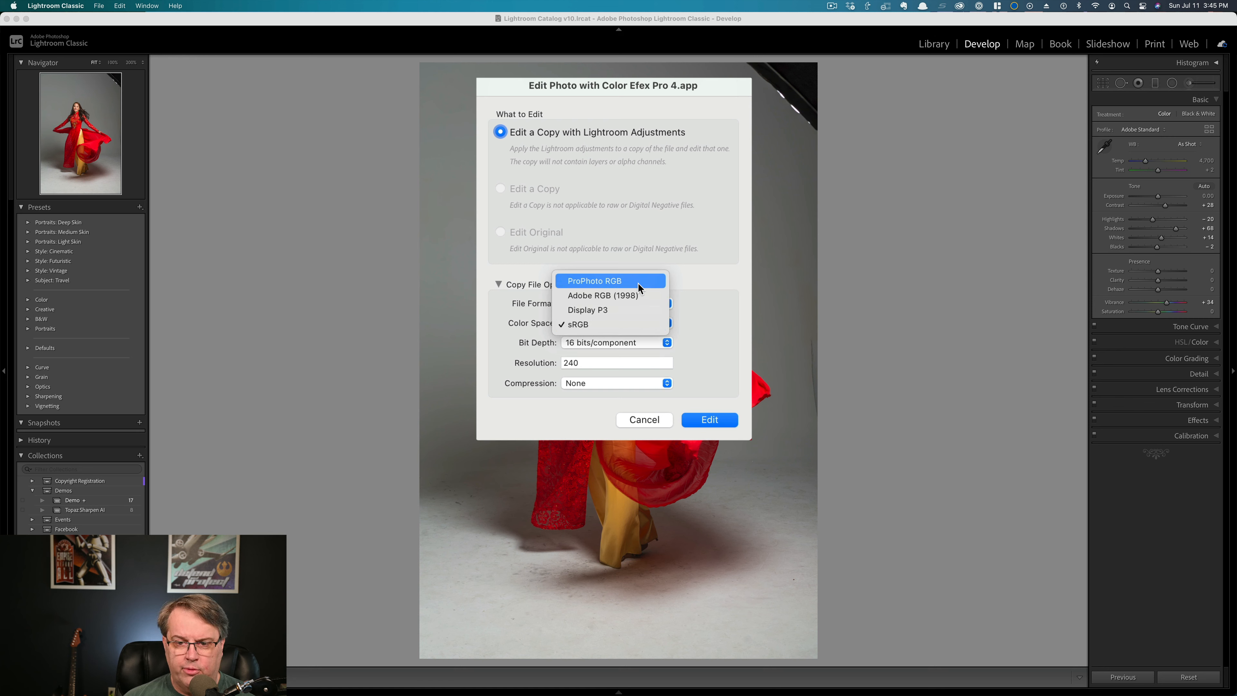
pyautogui.click(625, 321)
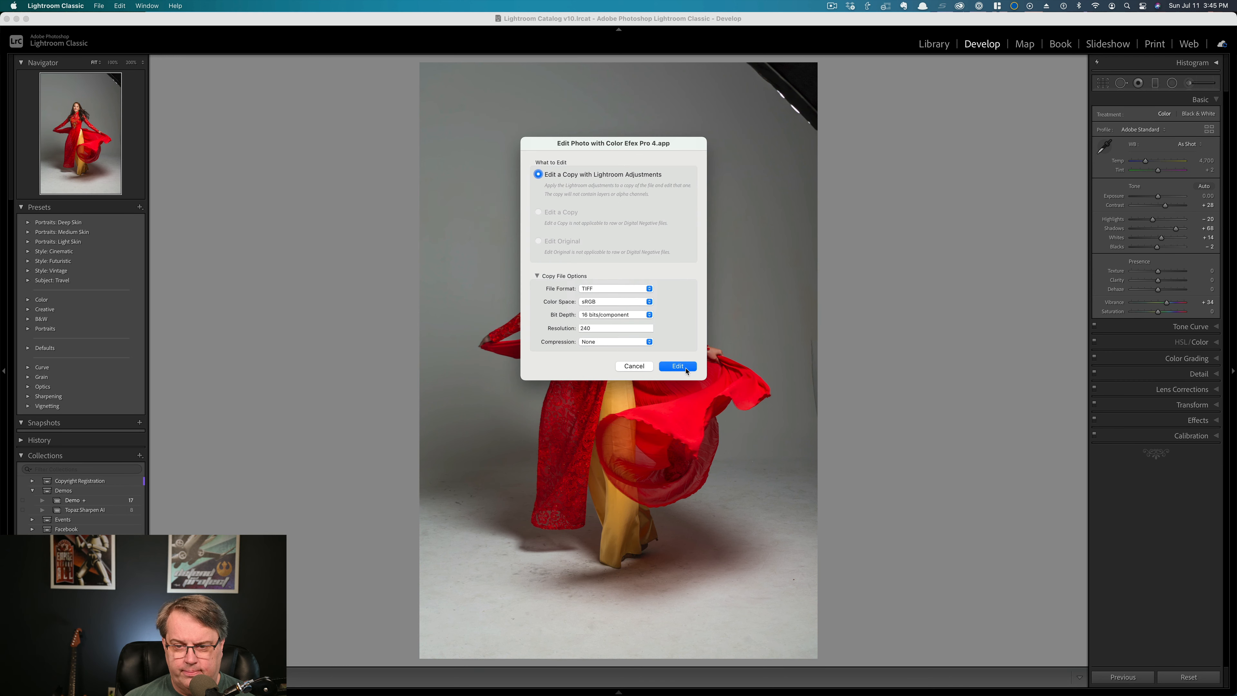
pyautogui.click(678, 367)
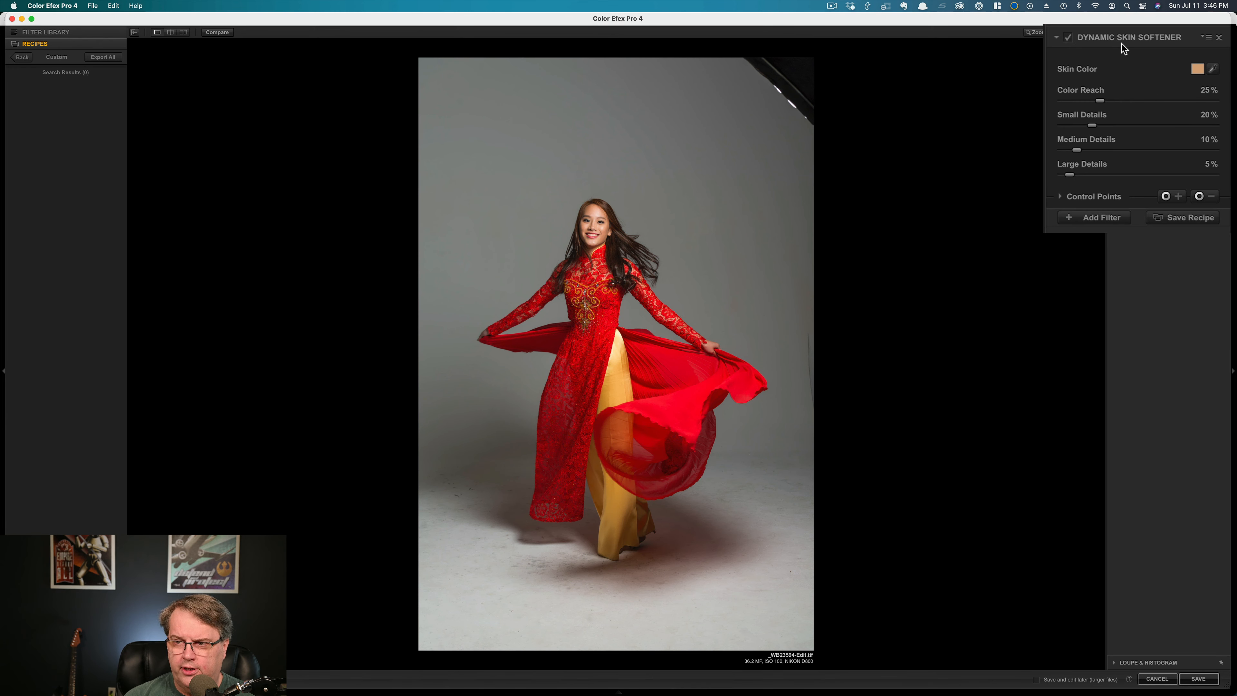
# Sample the skin color from the woman's face for the Dynamic Skin Softener filter.
pyautogui.click(1214, 70)
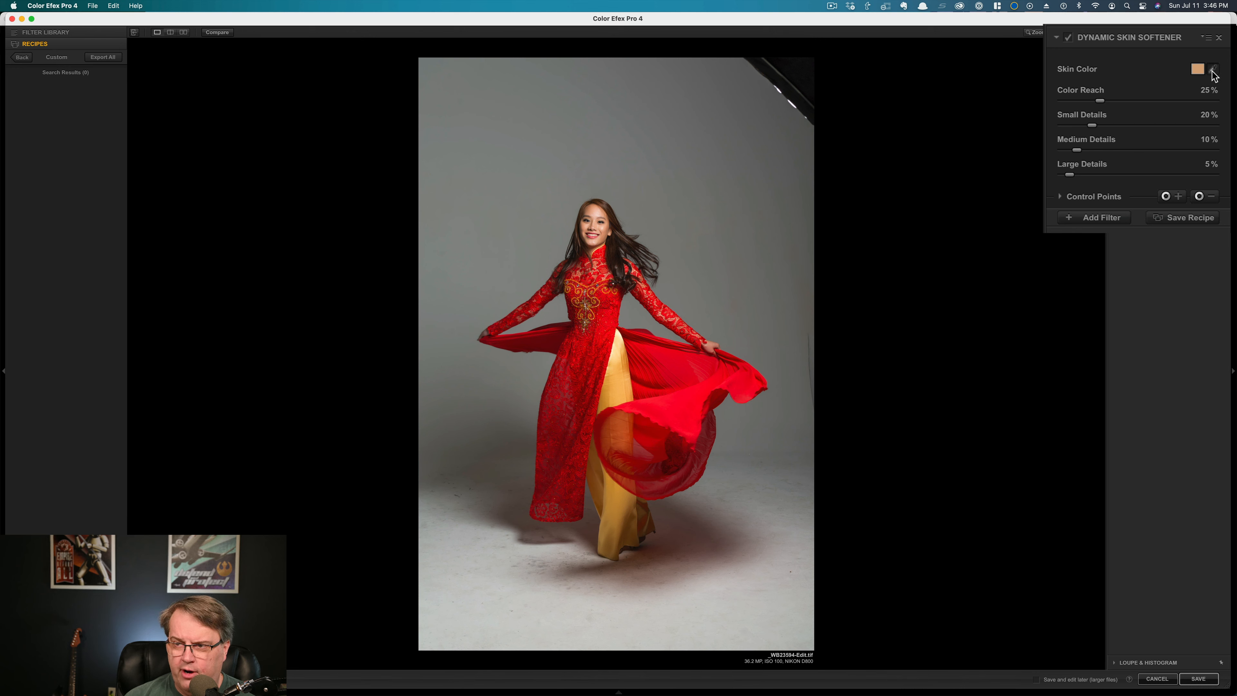
pyautogui.click(604, 227)
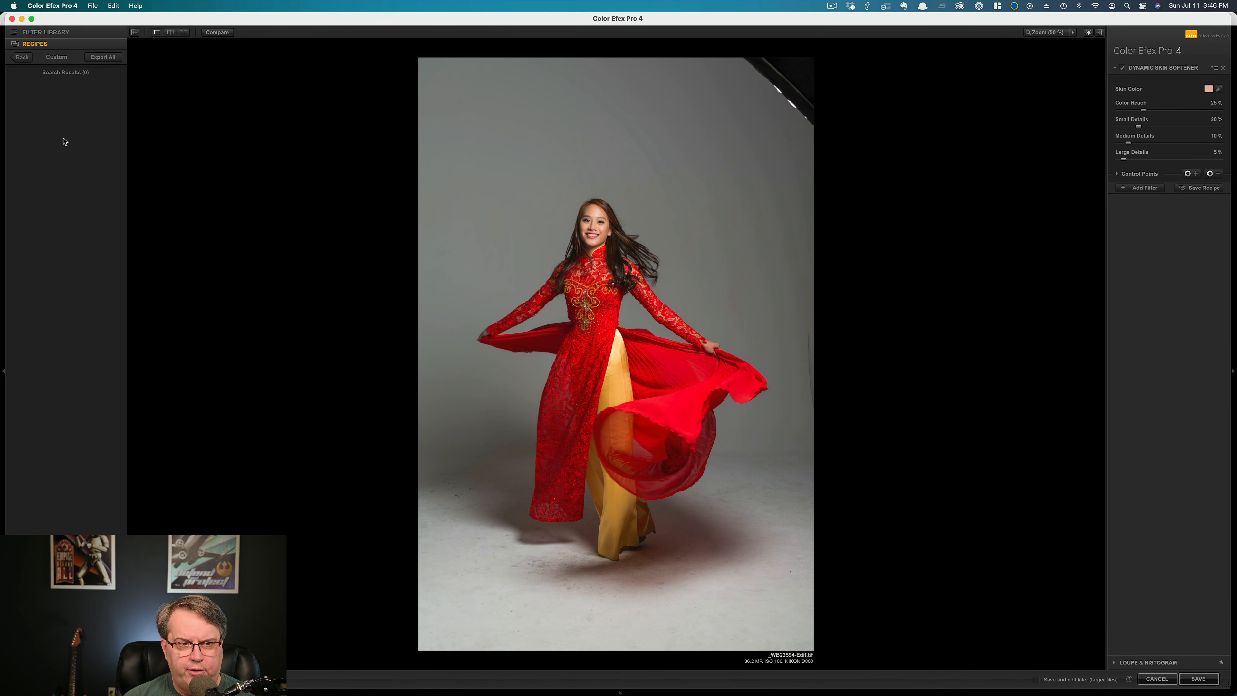
# Show the Portrait filters in the filter library and apply Photo Stylizer to the photo.
pyautogui.click(69, 36)
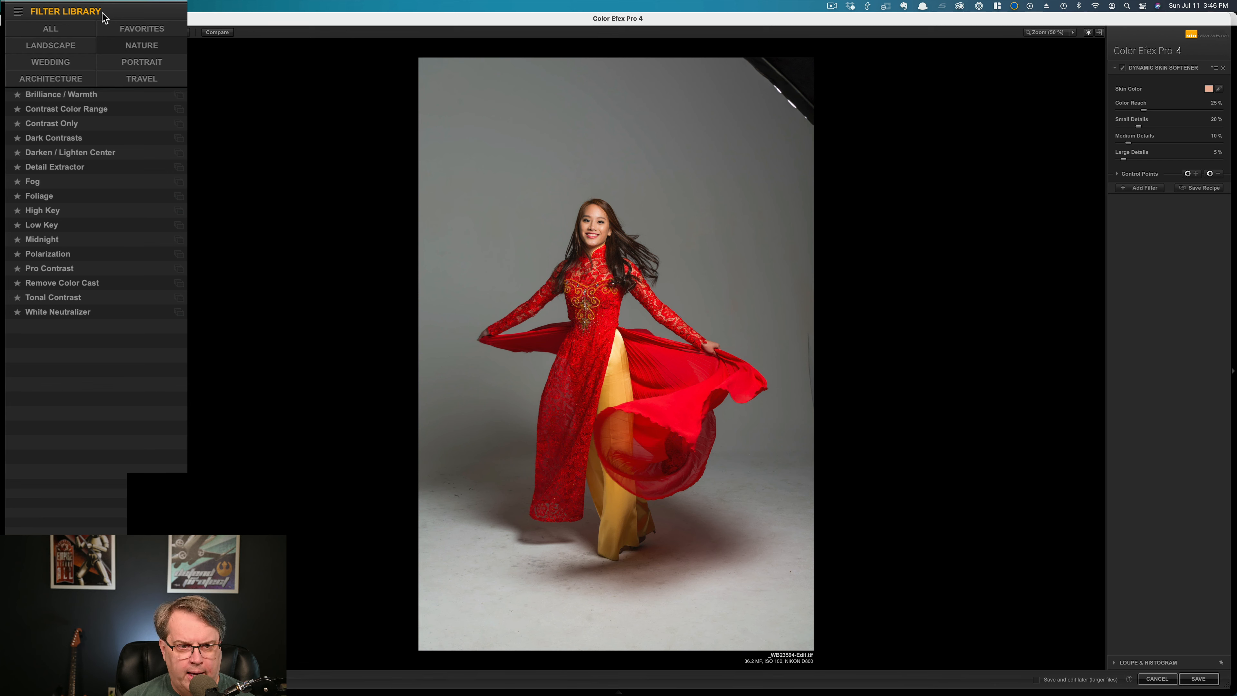
pyautogui.click(126, 62)
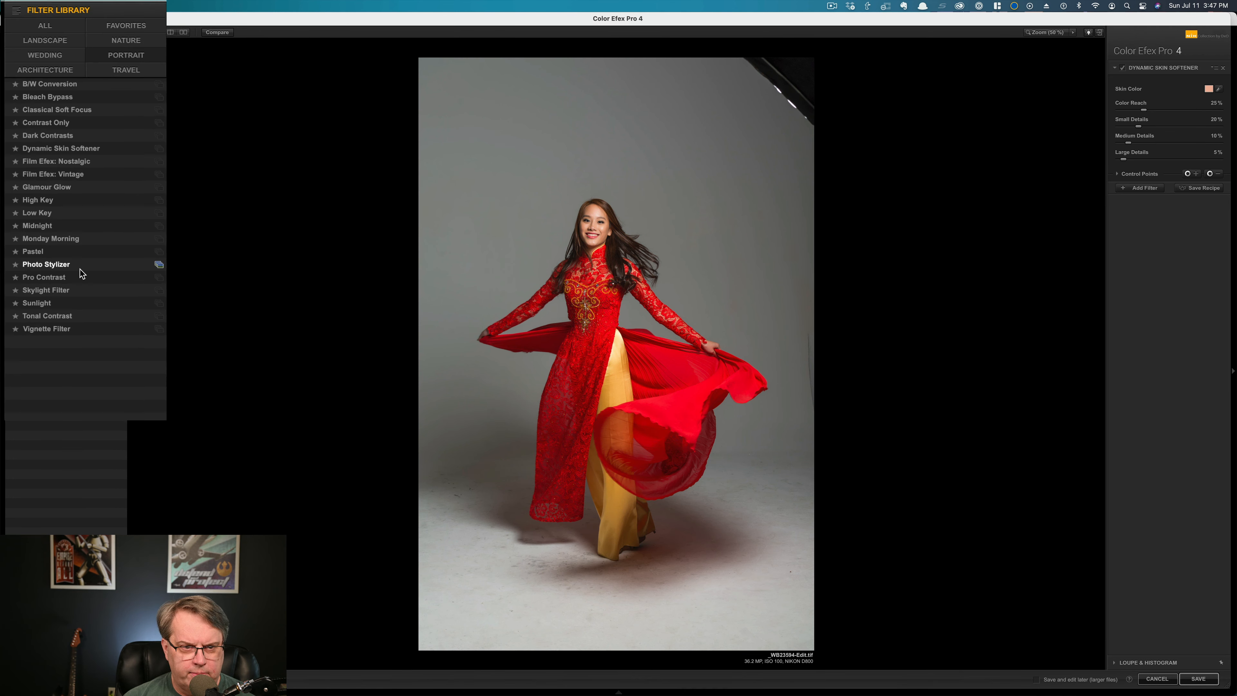
pyautogui.click(46, 224)
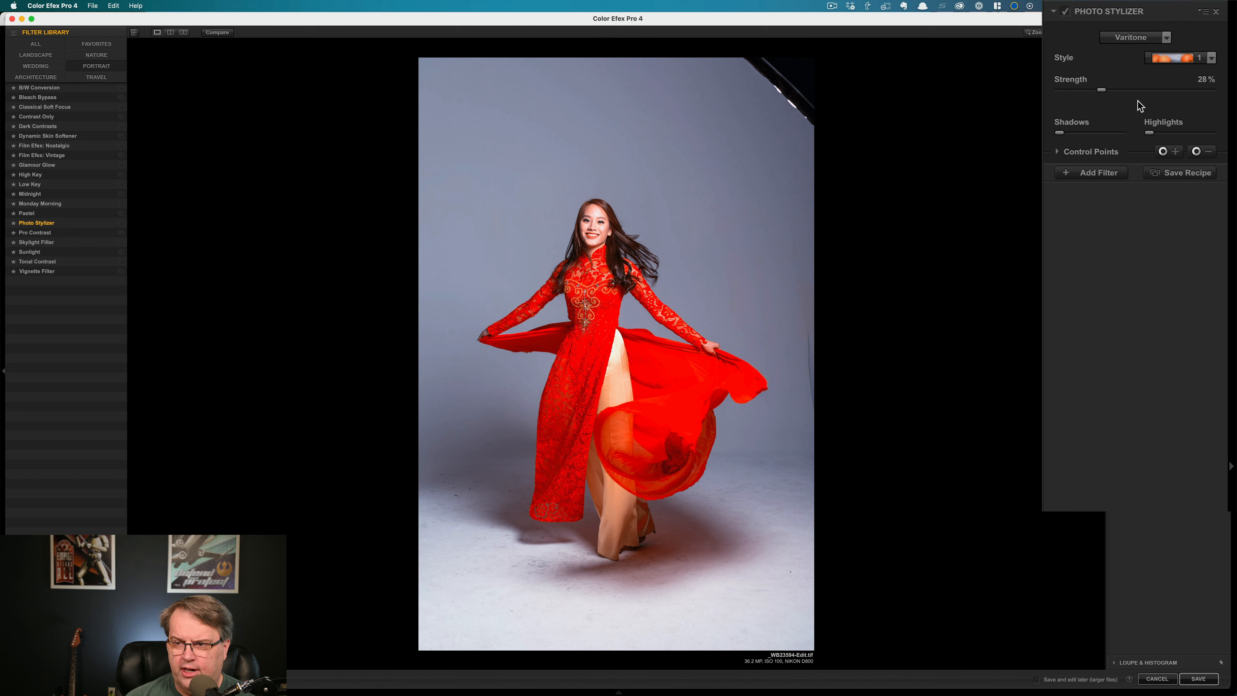
# Keep Photo Stylizer on Varitone and preview its numbered styles on the photo.
pyautogui.click(1155, 41)
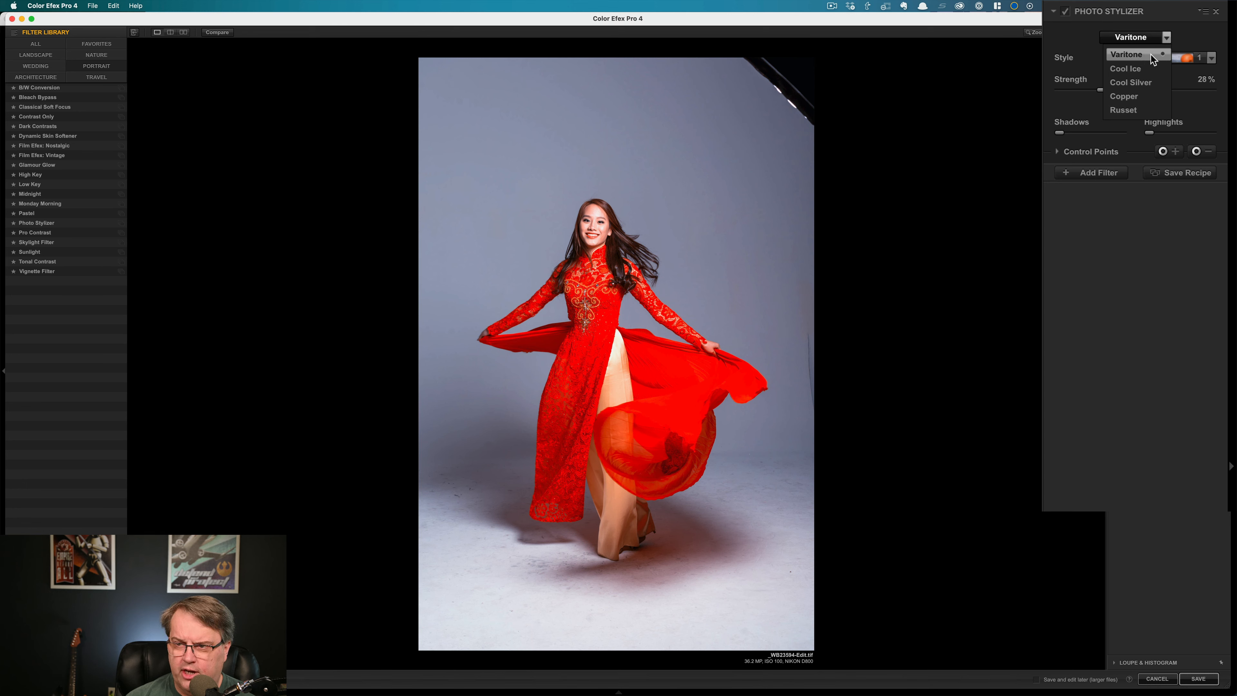
pyautogui.click(1151, 55)
pyautogui.click(1212, 57)
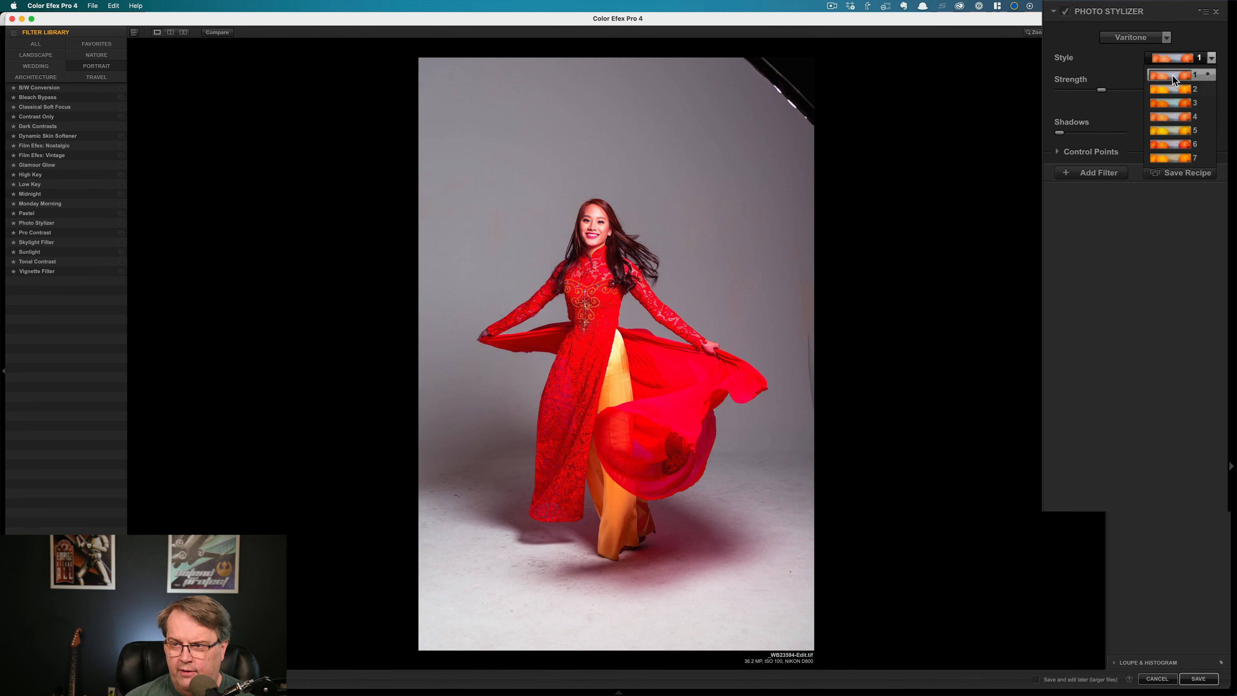
pyautogui.click(1170, 37)
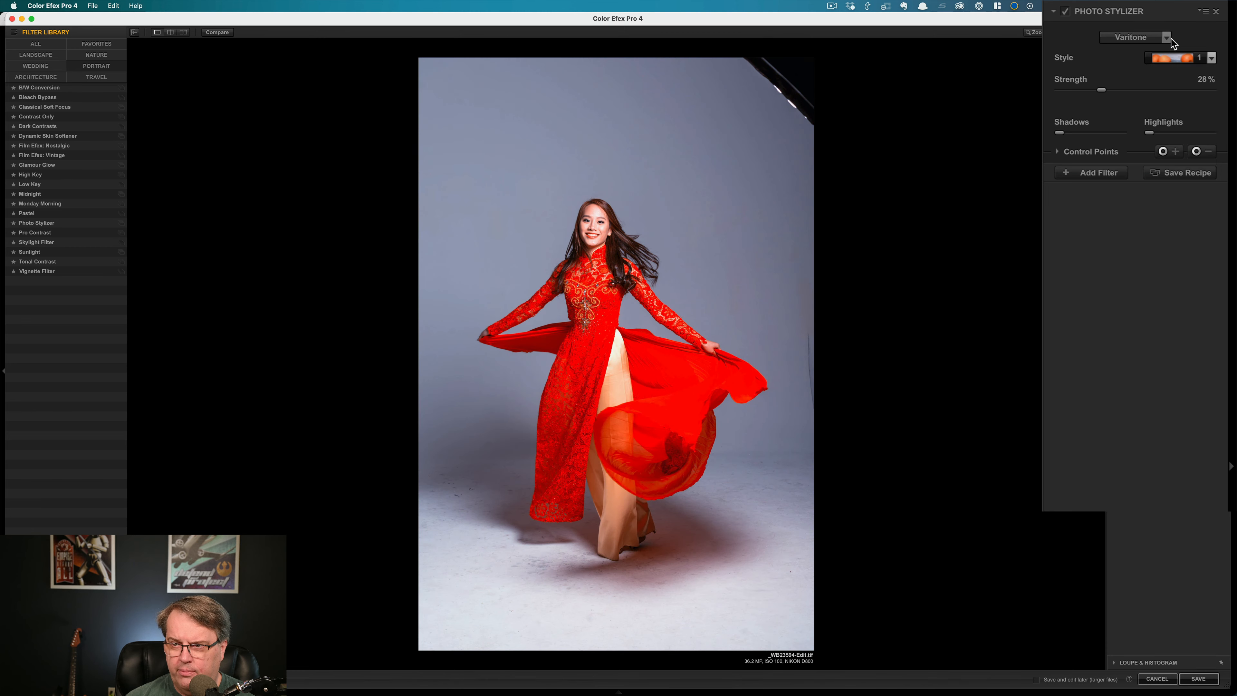
# Try the Cool Ice variant of Photo Stylizer and preview its numbered styles.
pyautogui.click(1169, 39)
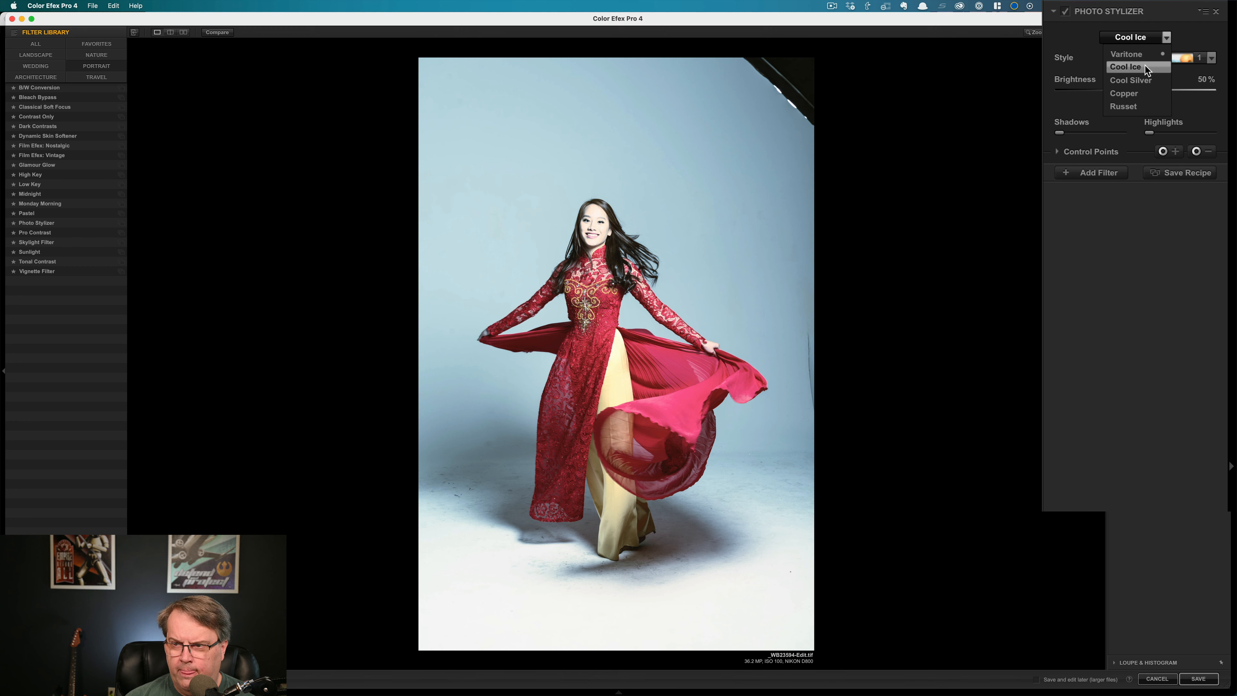
pyautogui.click(1146, 66)
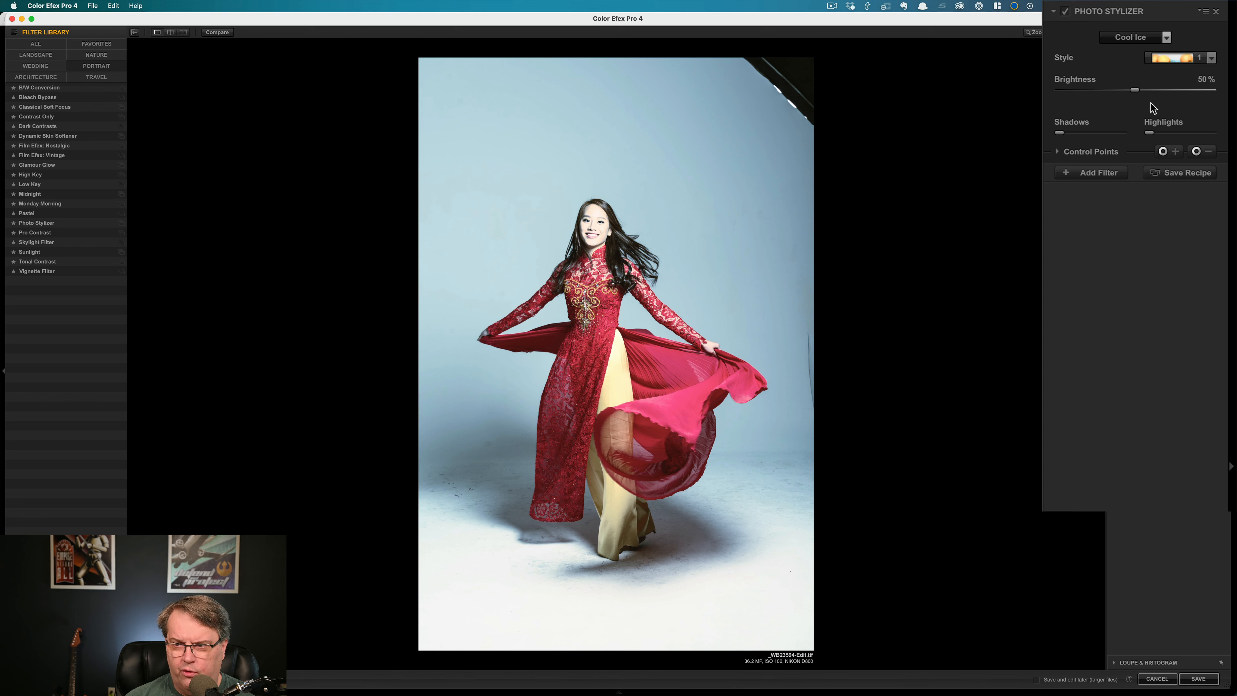
pyautogui.click(1212, 60)
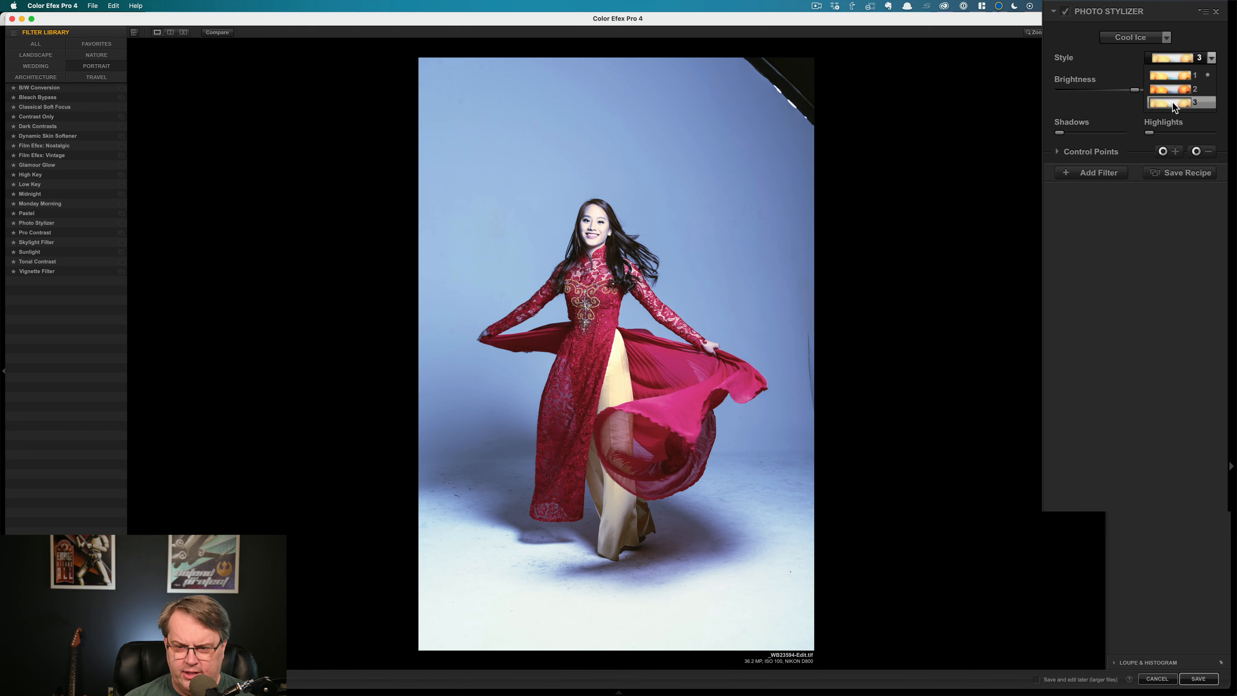
# Switch Photo Stylizer to Cool Silver, preview its numbered styles and keep style 1.
pyautogui.click(1165, 38)
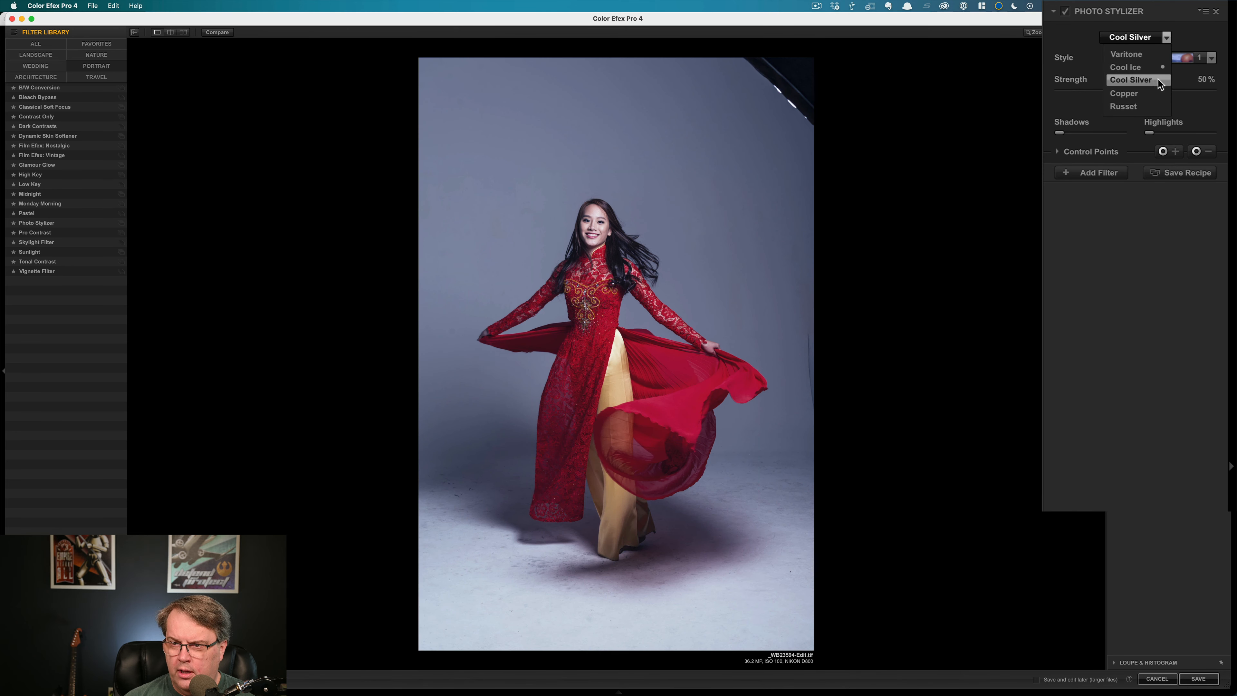
pyautogui.click(1159, 79)
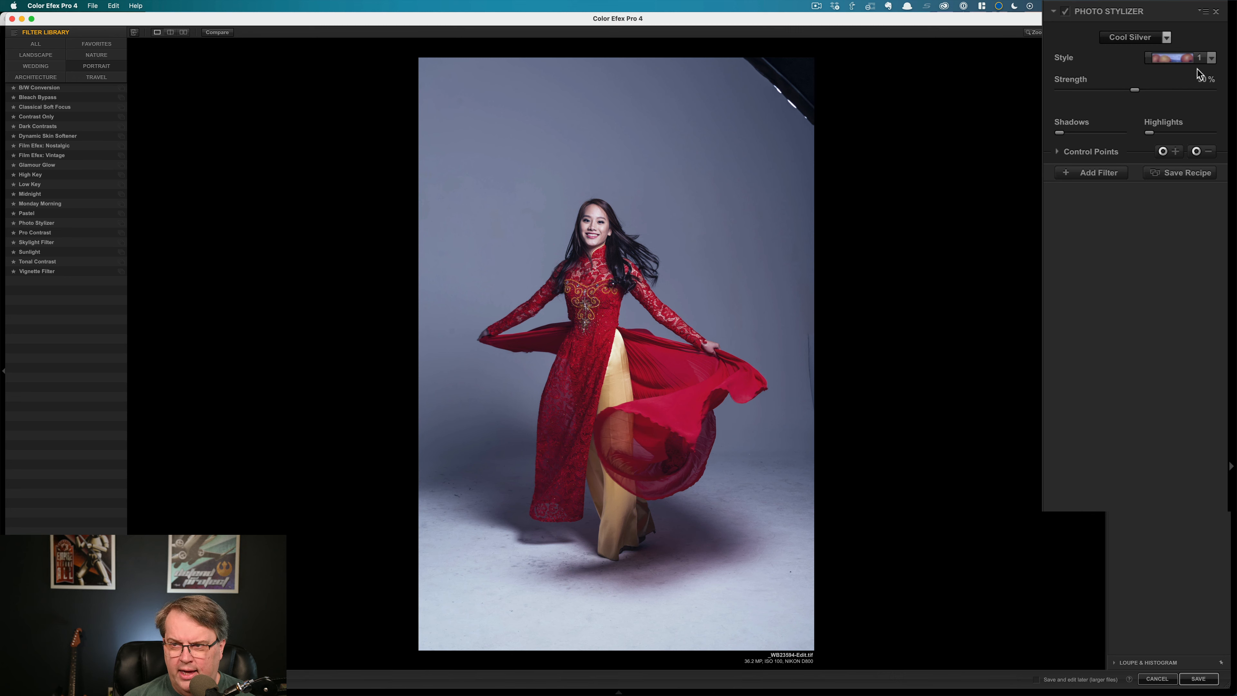
pyautogui.click(1210, 59)
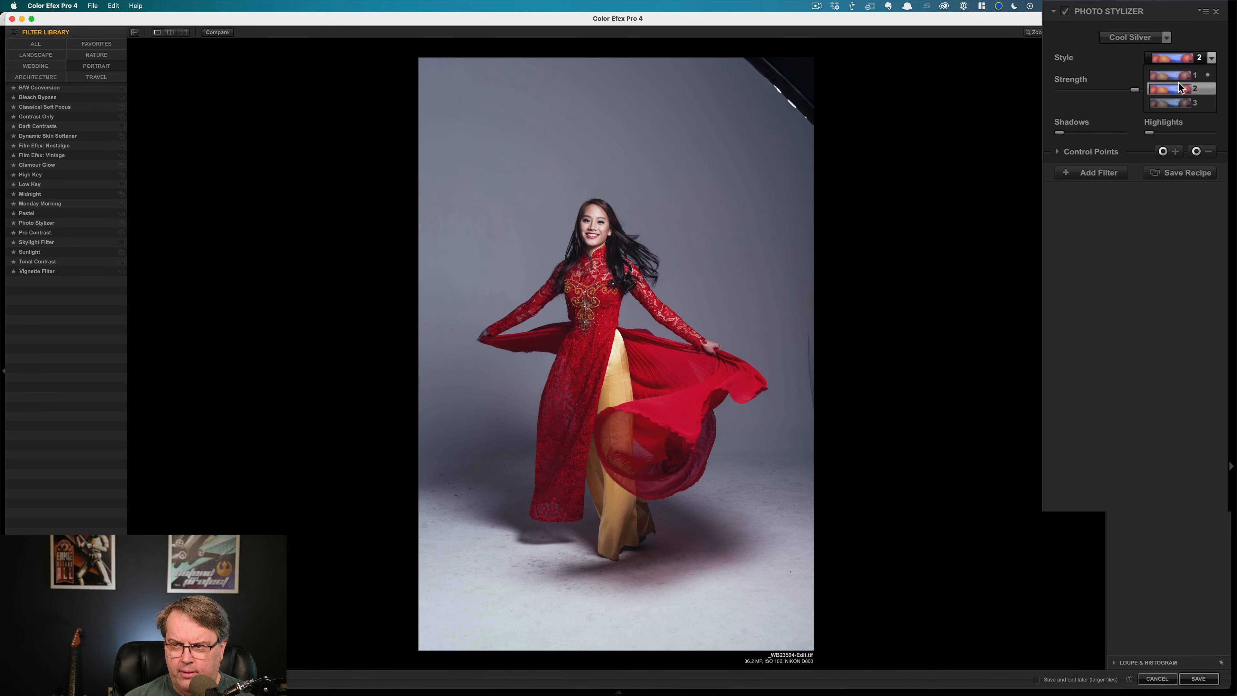
pyautogui.click(1169, 58)
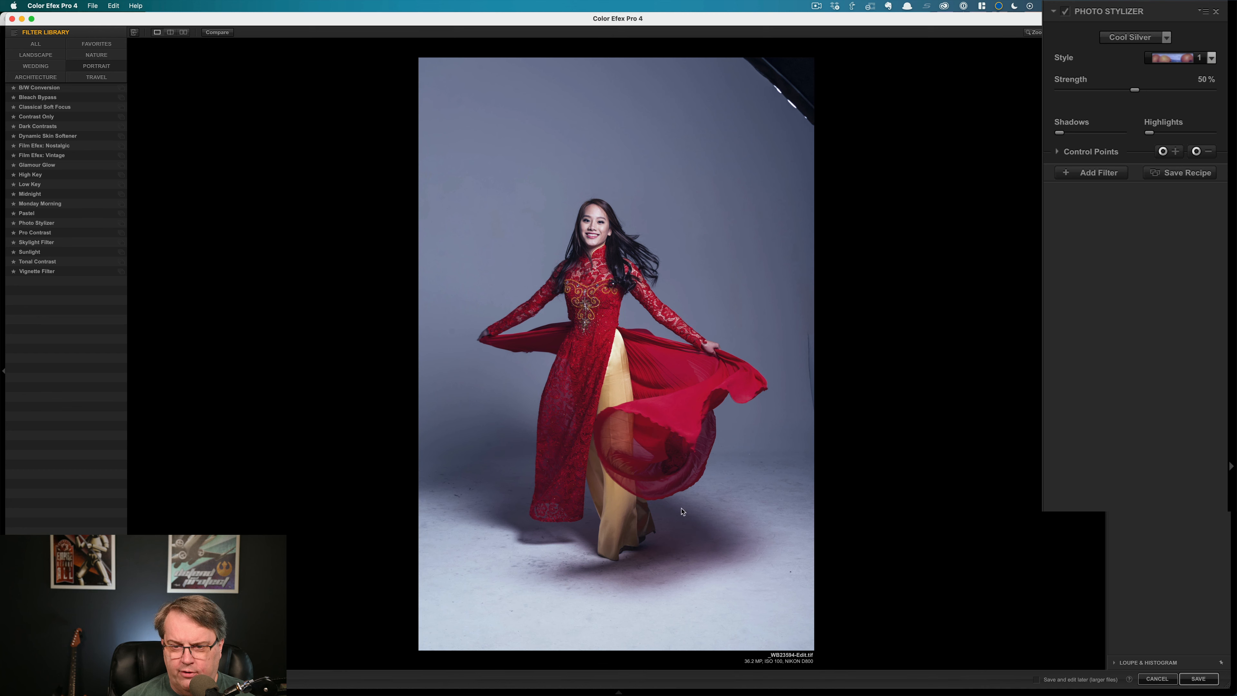
# Add a positive control point enlarged to 67% and place it on the backdrop left of the woman's shoulder.
pyautogui.click(1164, 152)
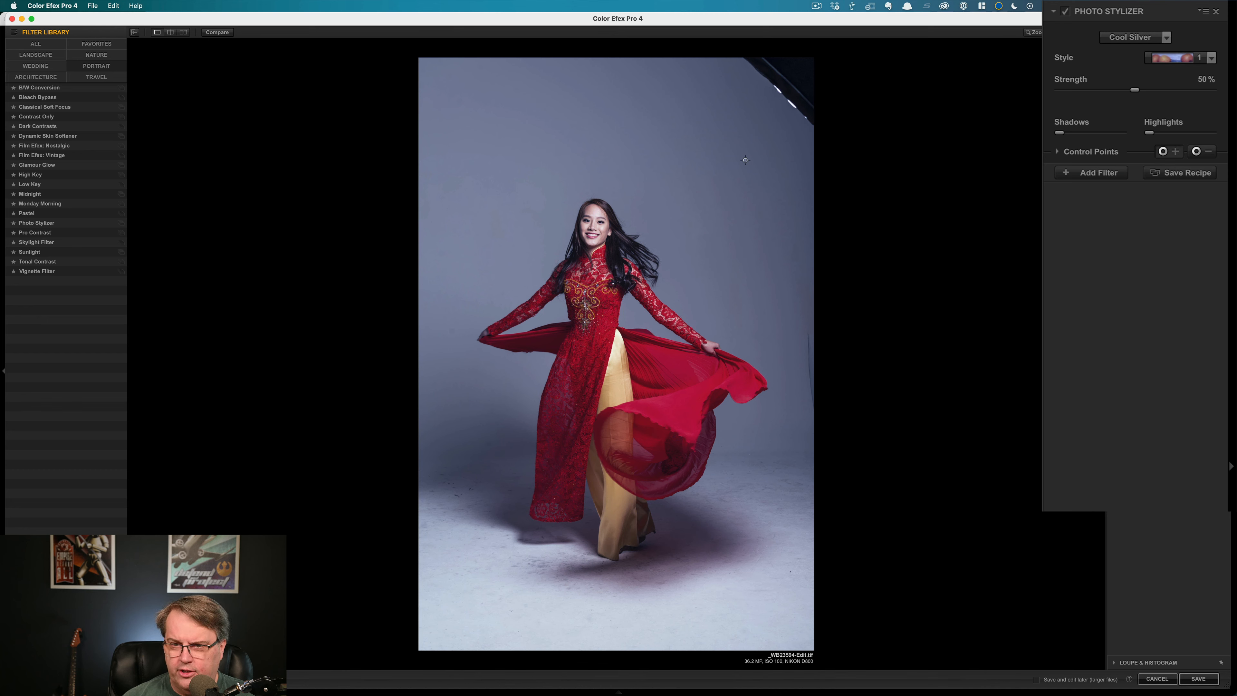
pyautogui.click(502, 152)
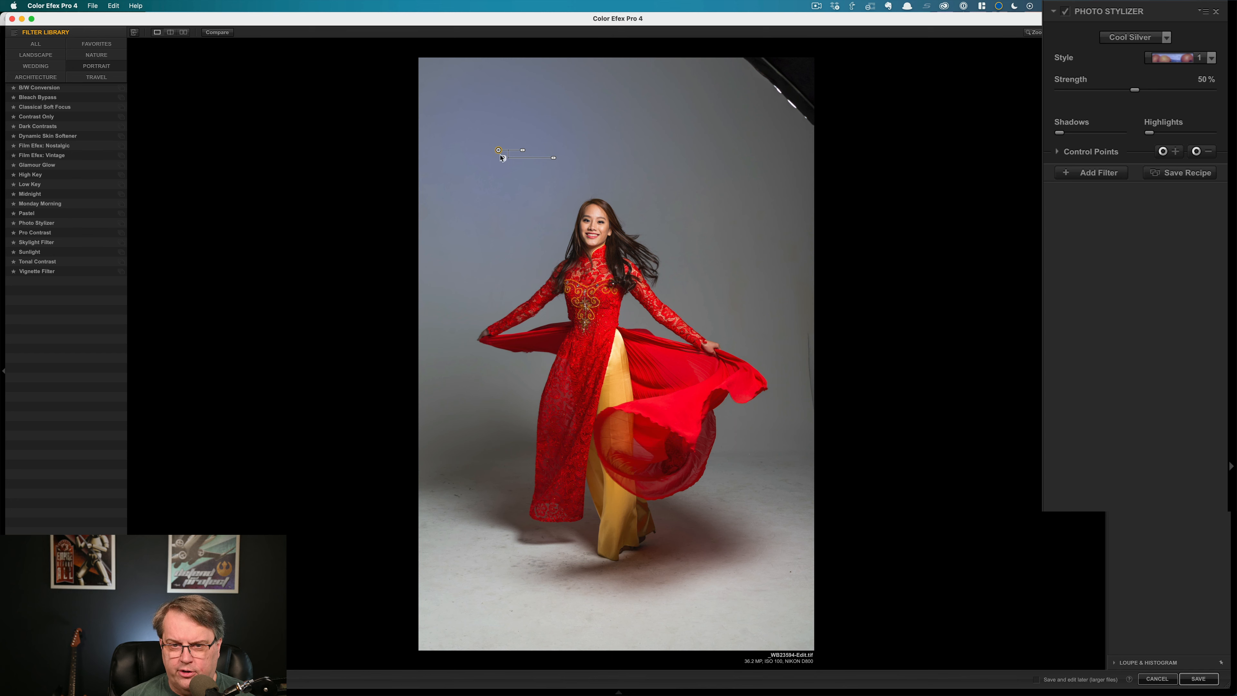
pyautogui.moveTo(522, 150); pyautogui.dragTo(530, 278)
pyautogui.click(526, 272)
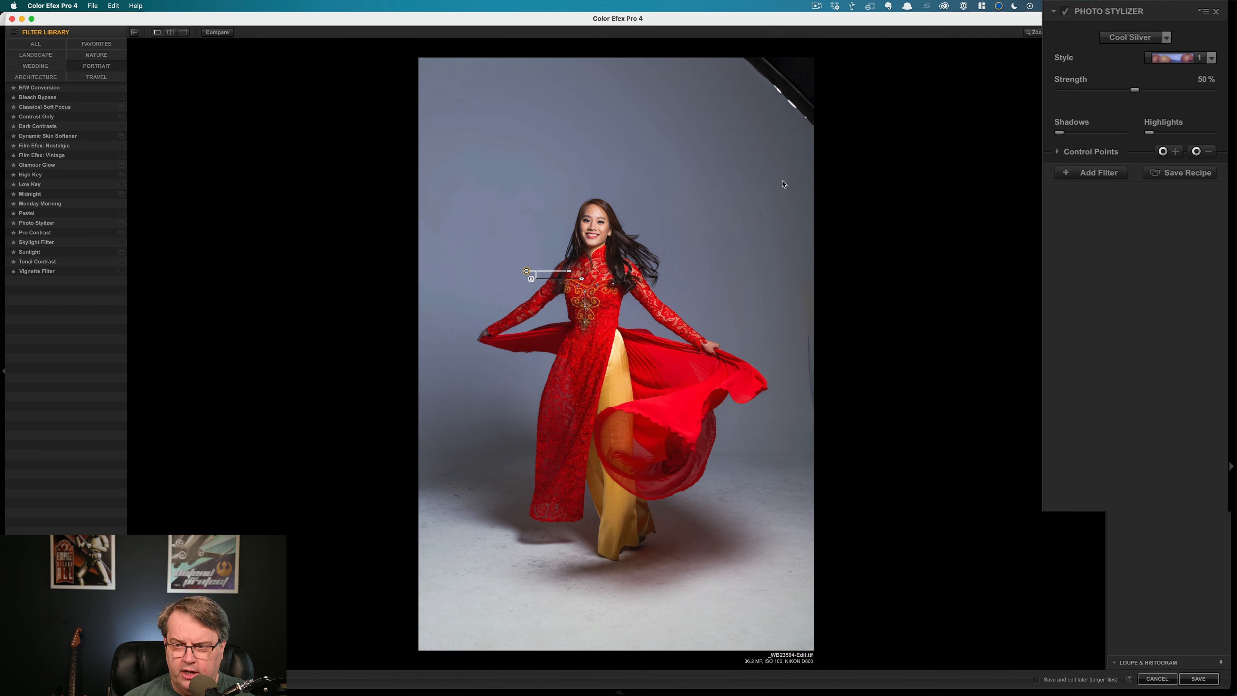
# Expand the control point list and place a duplicate of the point on the backdrop right of the woman.
pyautogui.click(1058, 151)
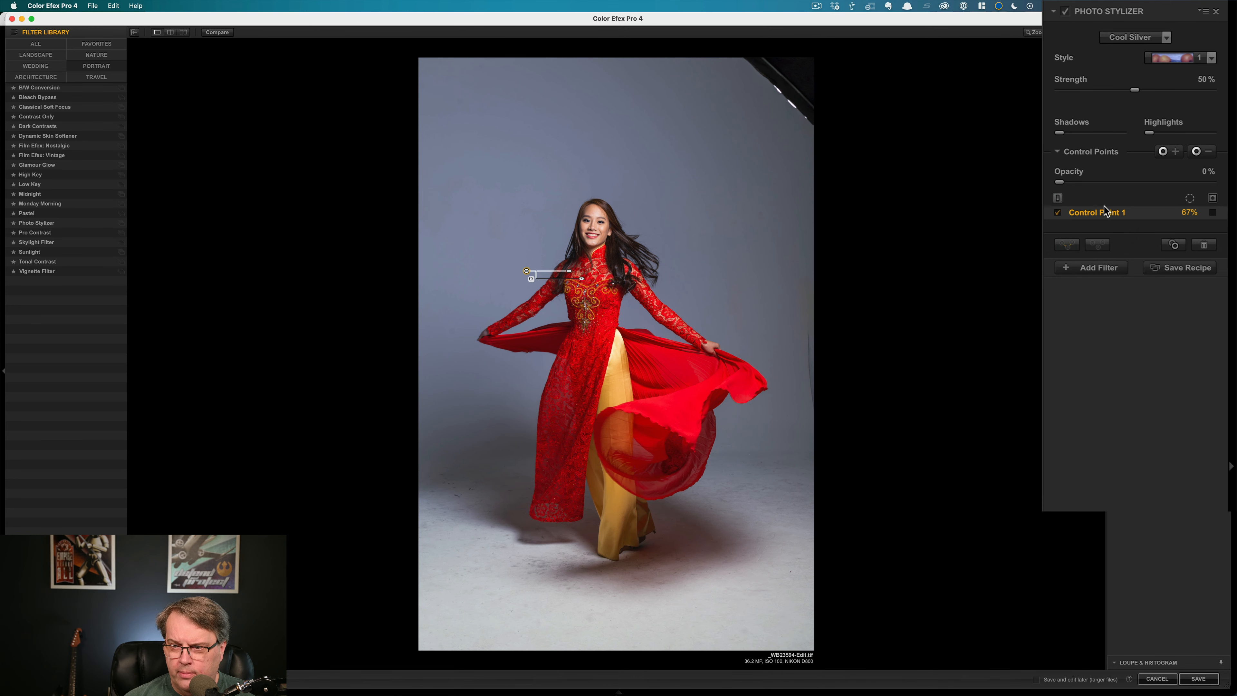
pyautogui.click(1175, 246)
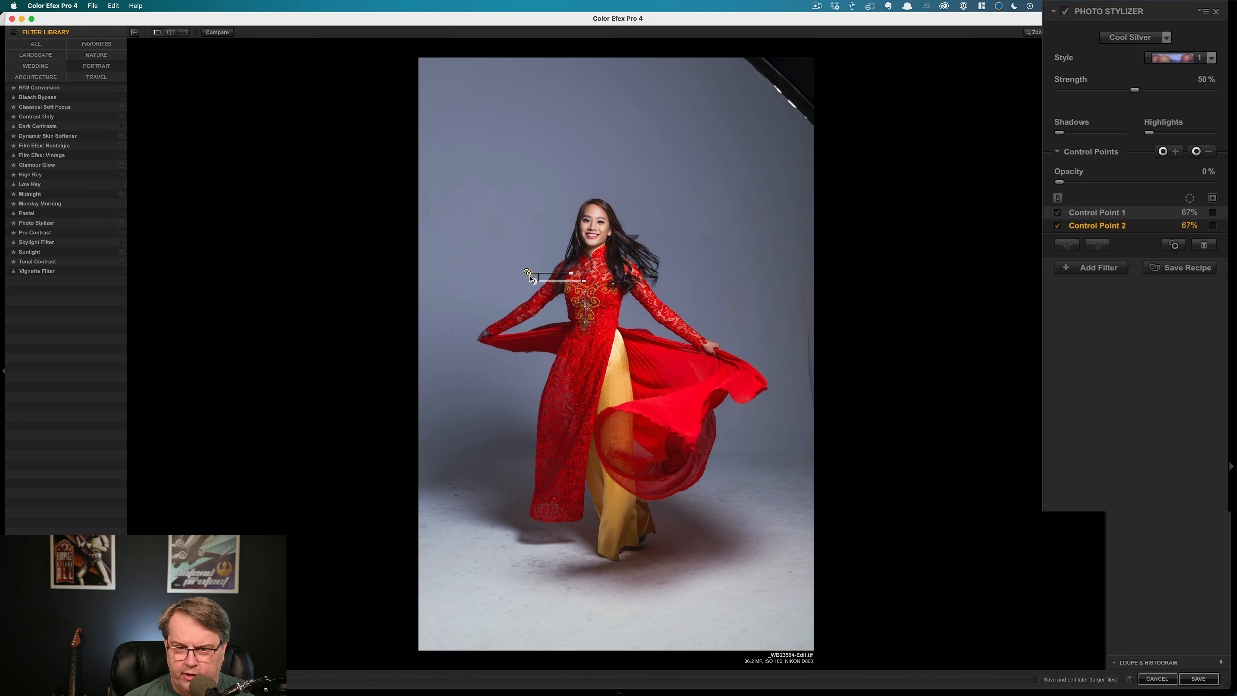
pyautogui.moveTo(529, 273); pyautogui.dragTo(728, 283)
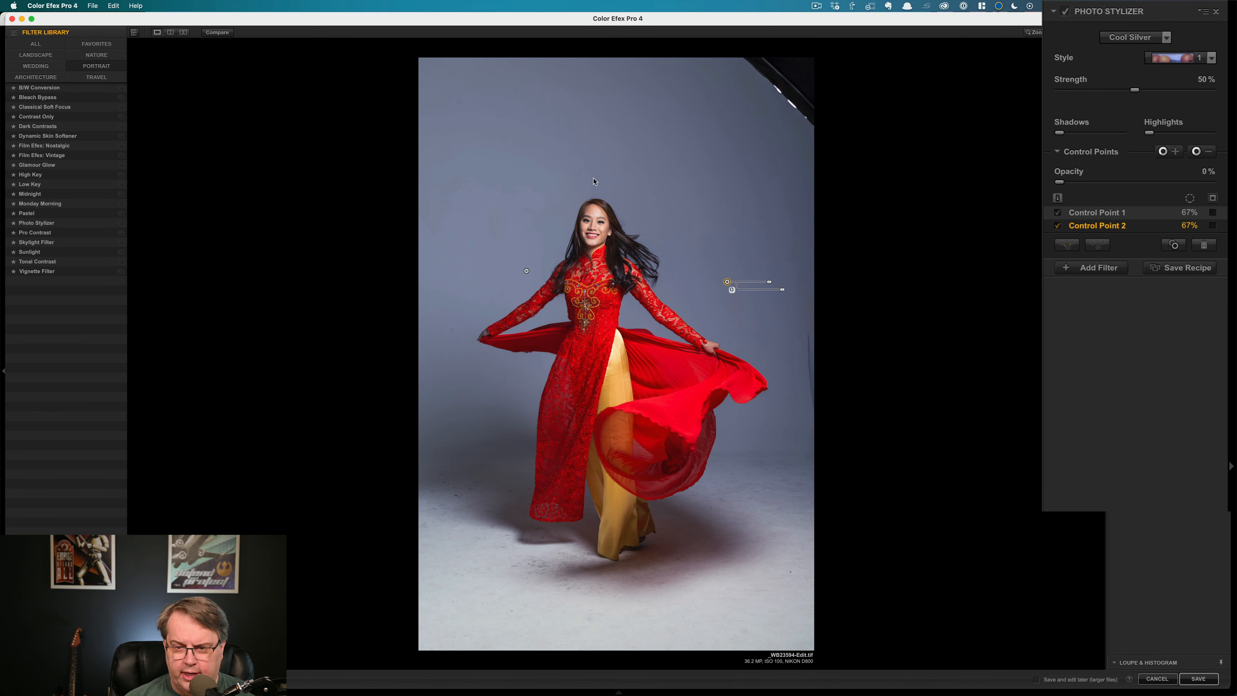
# Duplicate the backdrop control point and place the copy on the floor below the woman's feet.
pyautogui.click(1170, 248)
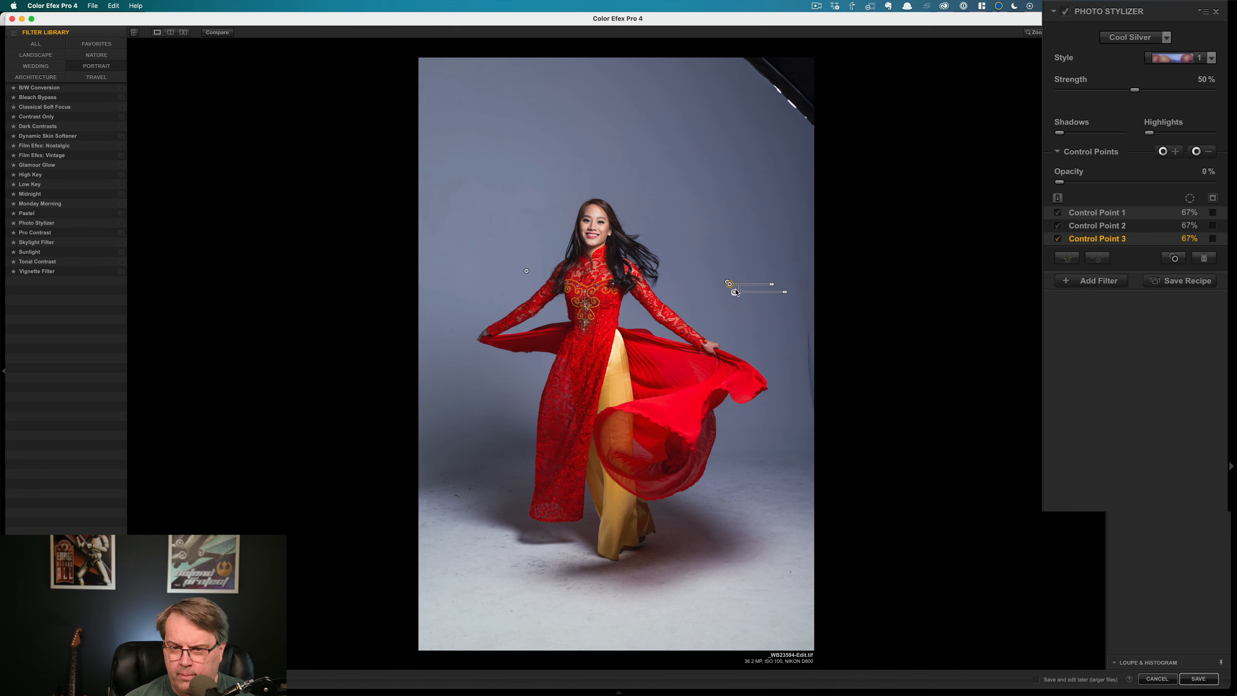
pyautogui.moveTo(731, 290); pyautogui.dragTo(612, 606)
pyautogui.click(984, 266)
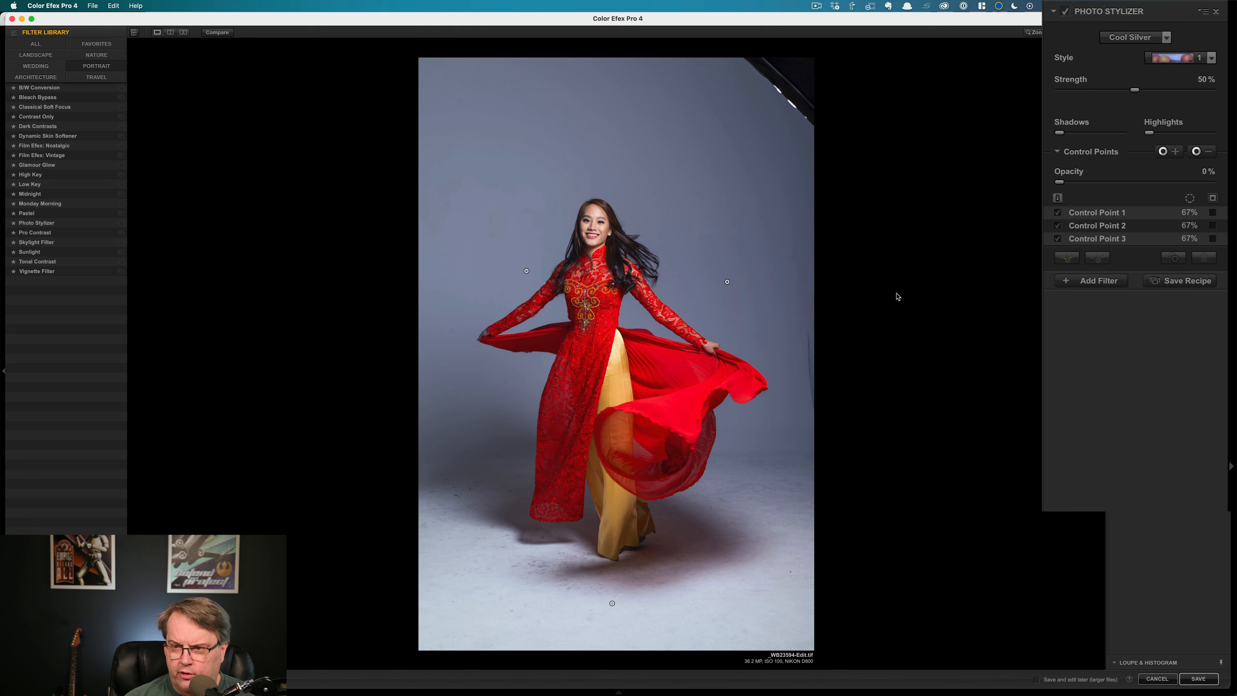
# Set the Cool Silver strength to 100% and select the control point right of the woman.
pyautogui.click(1119, 239)
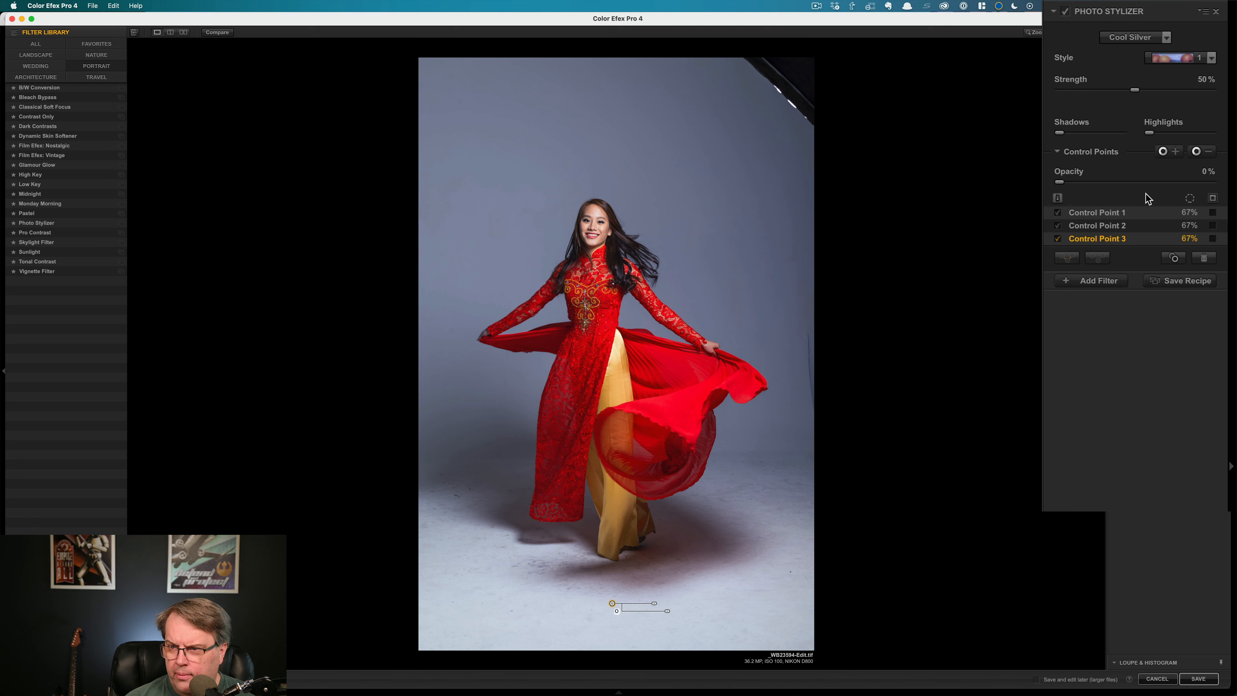
pyautogui.moveTo(1137, 91); pyautogui.dragTo(1218, 91)
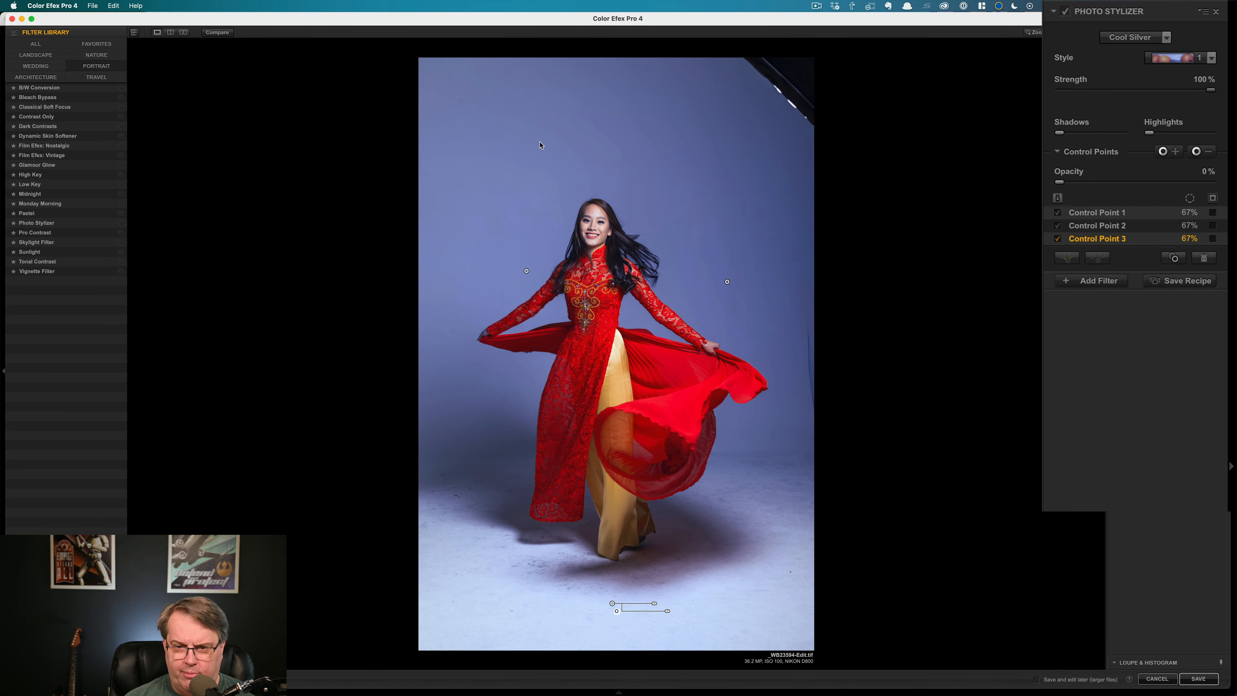
pyautogui.click(727, 282)
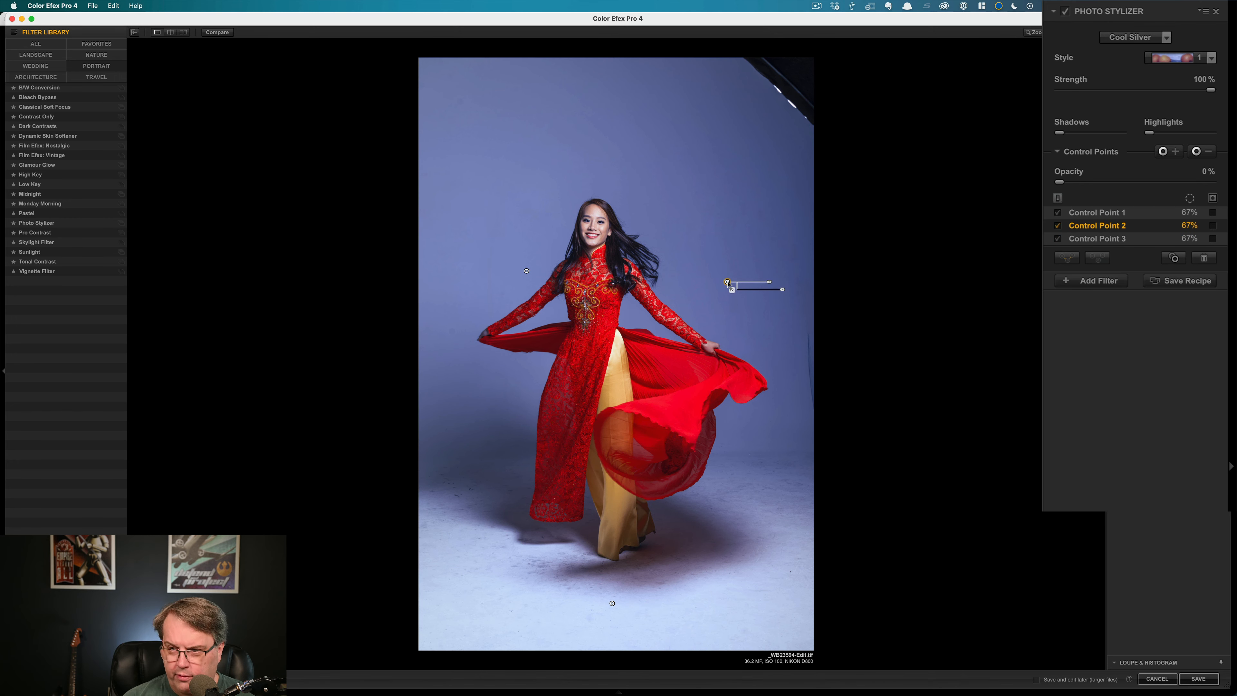
# Delete all three positive control points from the backdrop and floor so Cool Silver applies to the entire image.
pyautogui.press('Delete')
pyautogui.click(1095, 227)
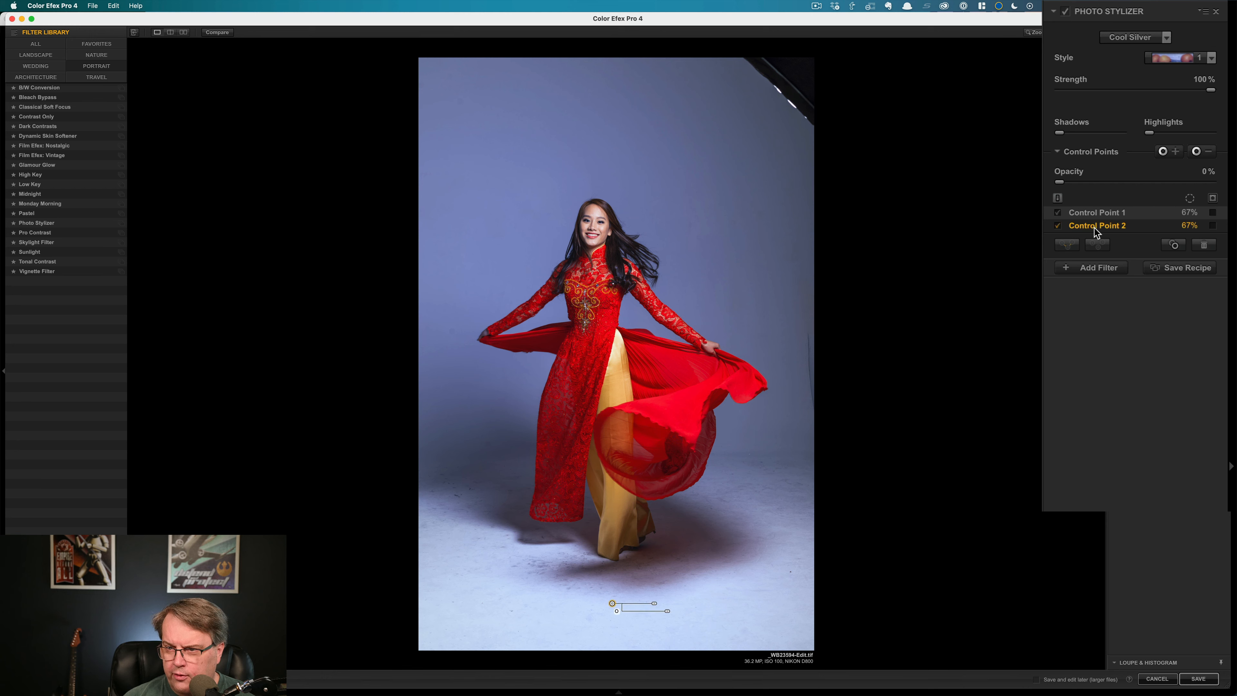
pyautogui.click(526, 271)
pyautogui.press('Delete')
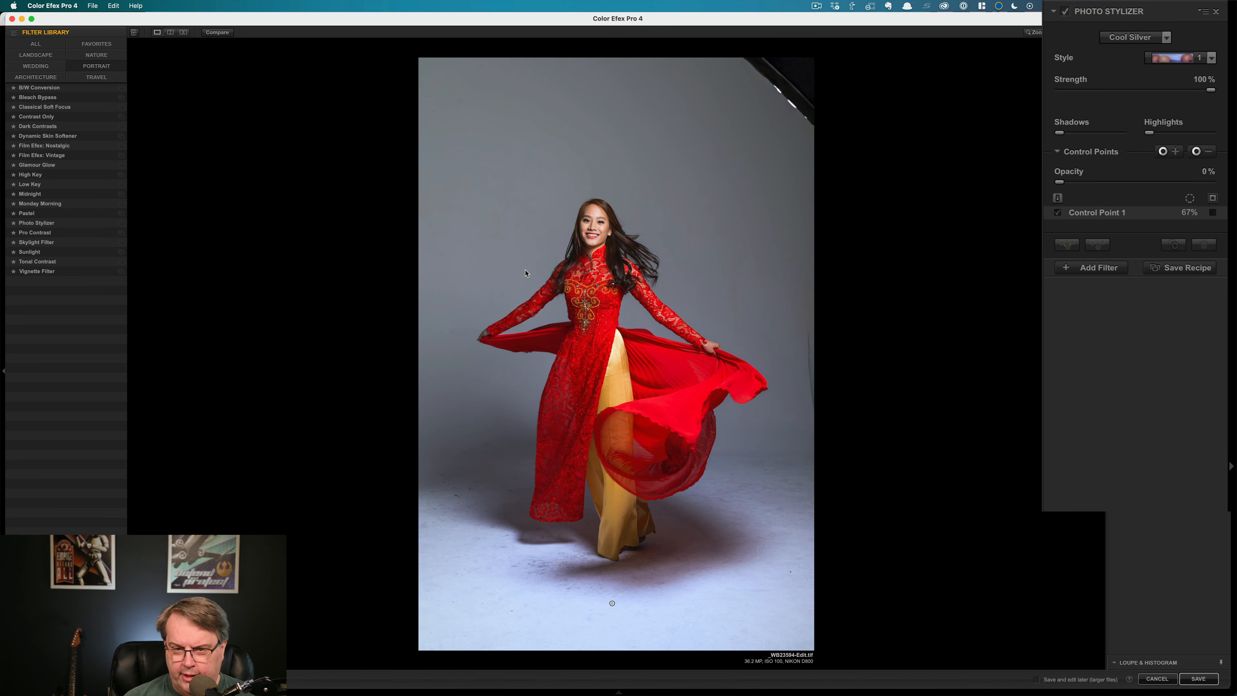
pyautogui.click(1101, 216)
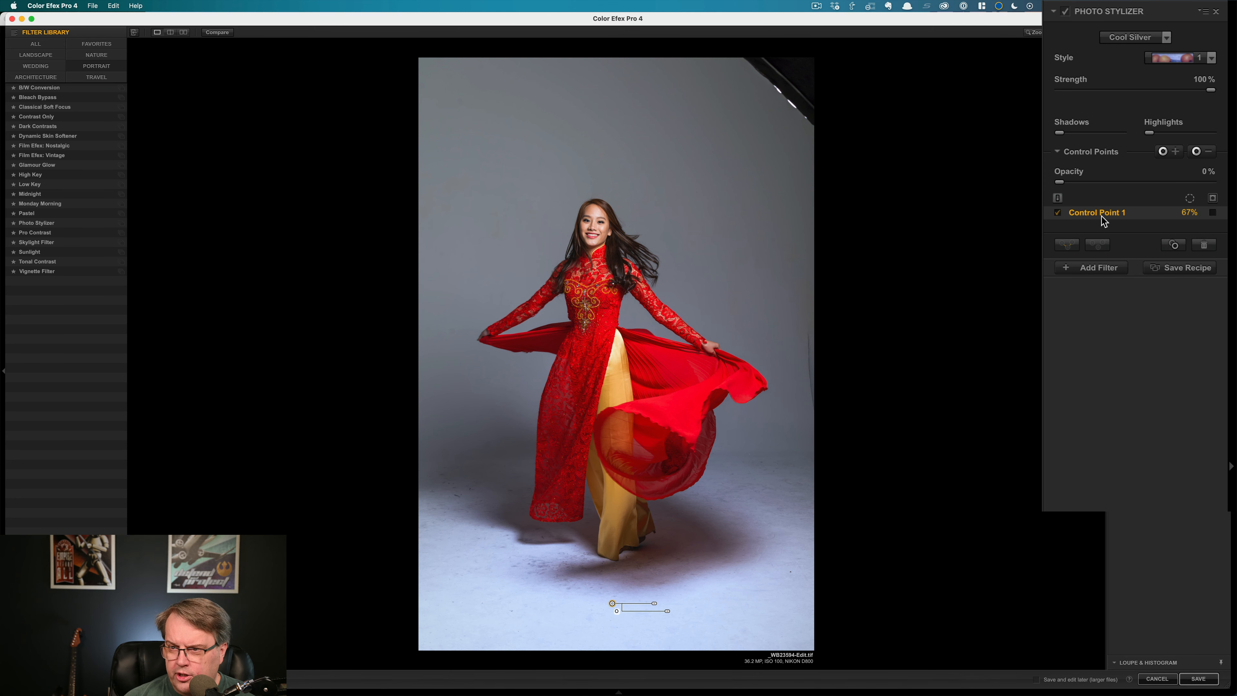
pyautogui.click(1204, 245)
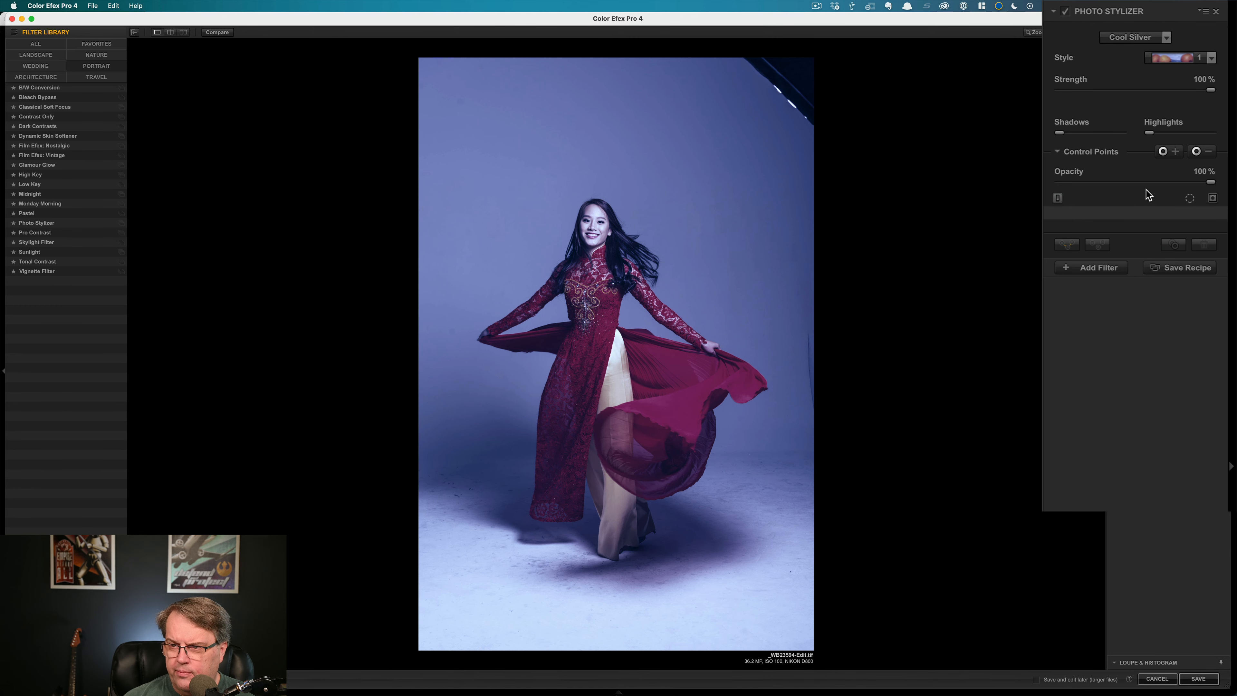
# Add negative control points on the woman's face, sized to 12%, and on the front of her red dress, sized to 66%.
pyautogui.click(592, 235)
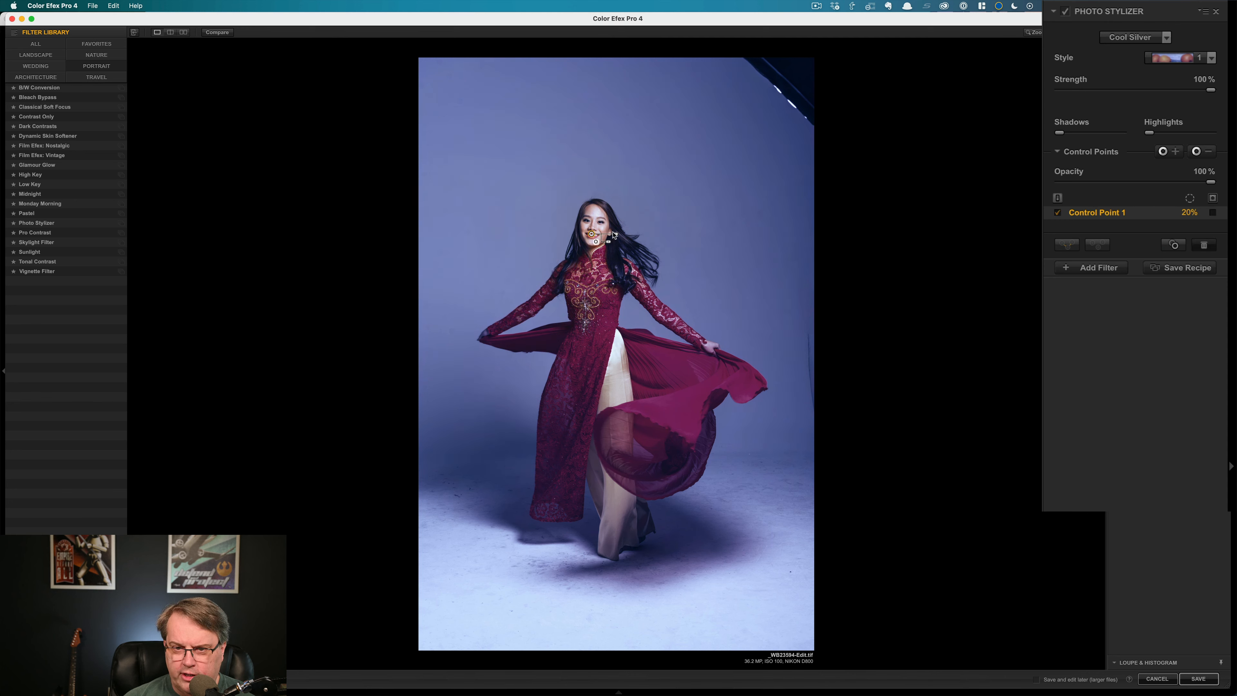
pyautogui.moveTo(591, 234); pyautogui.dragTo(615, 229)
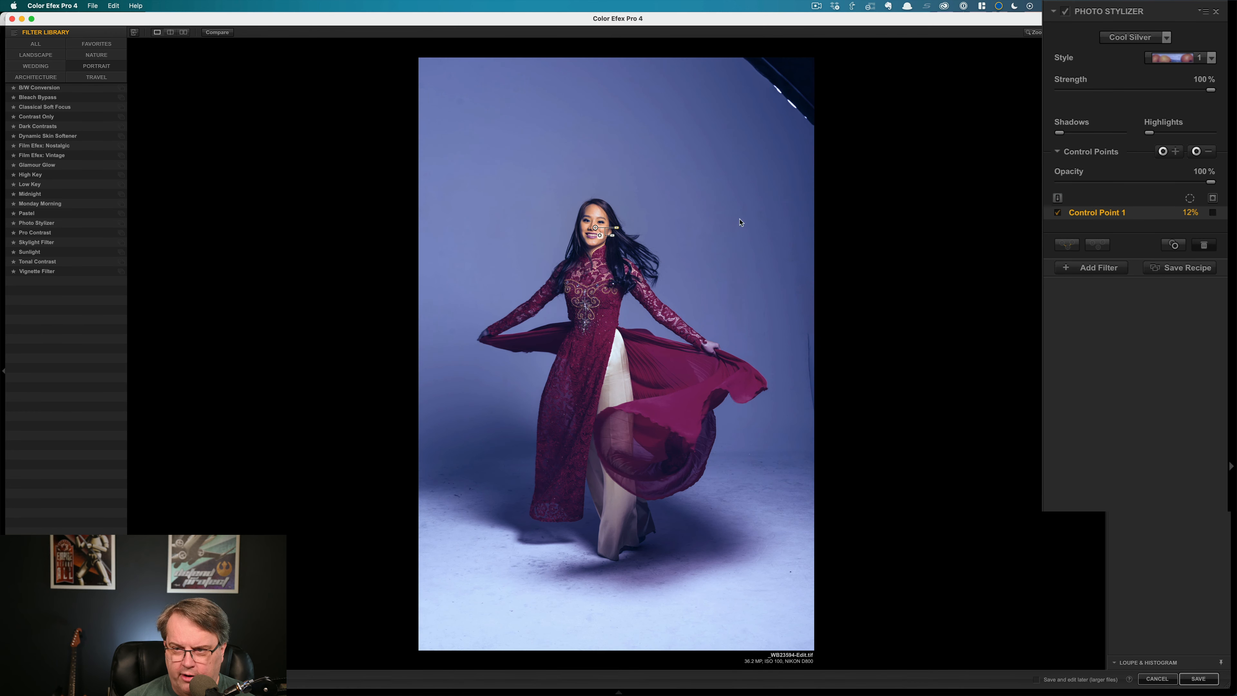
pyautogui.click(1197, 151)
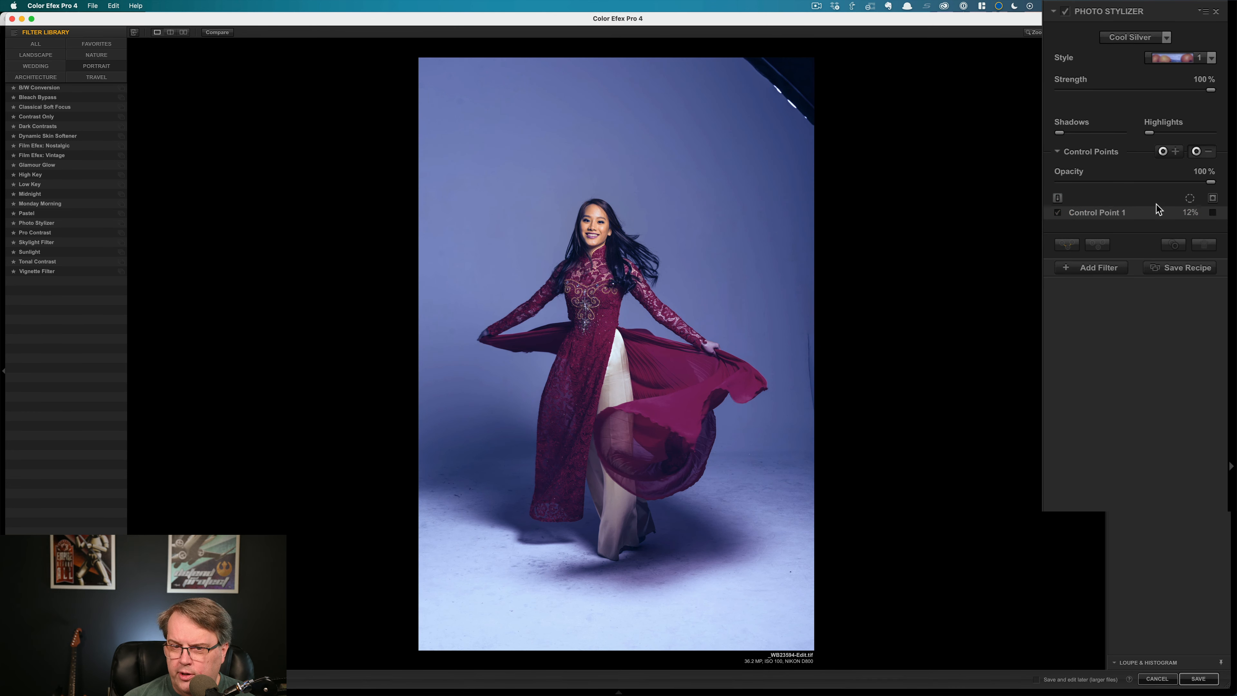
pyautogui.click(587, 355)
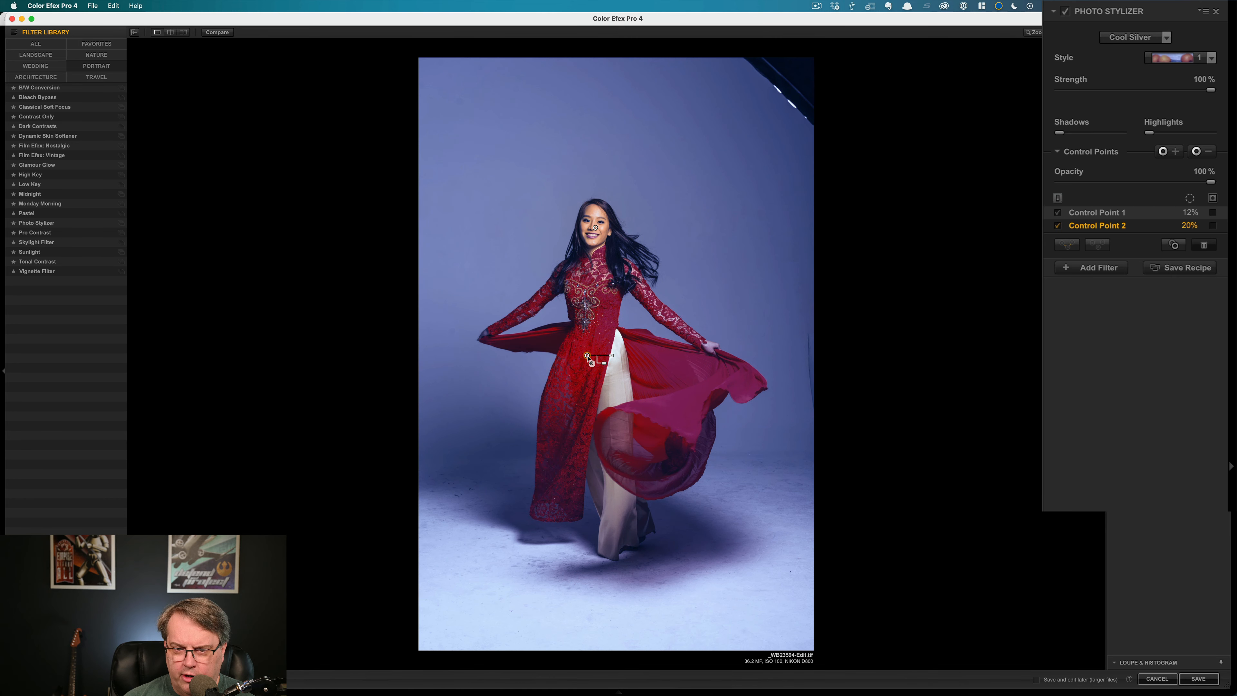
pyautogui.moveTo(613, 359); pyautogui.dragTo(631, 359)
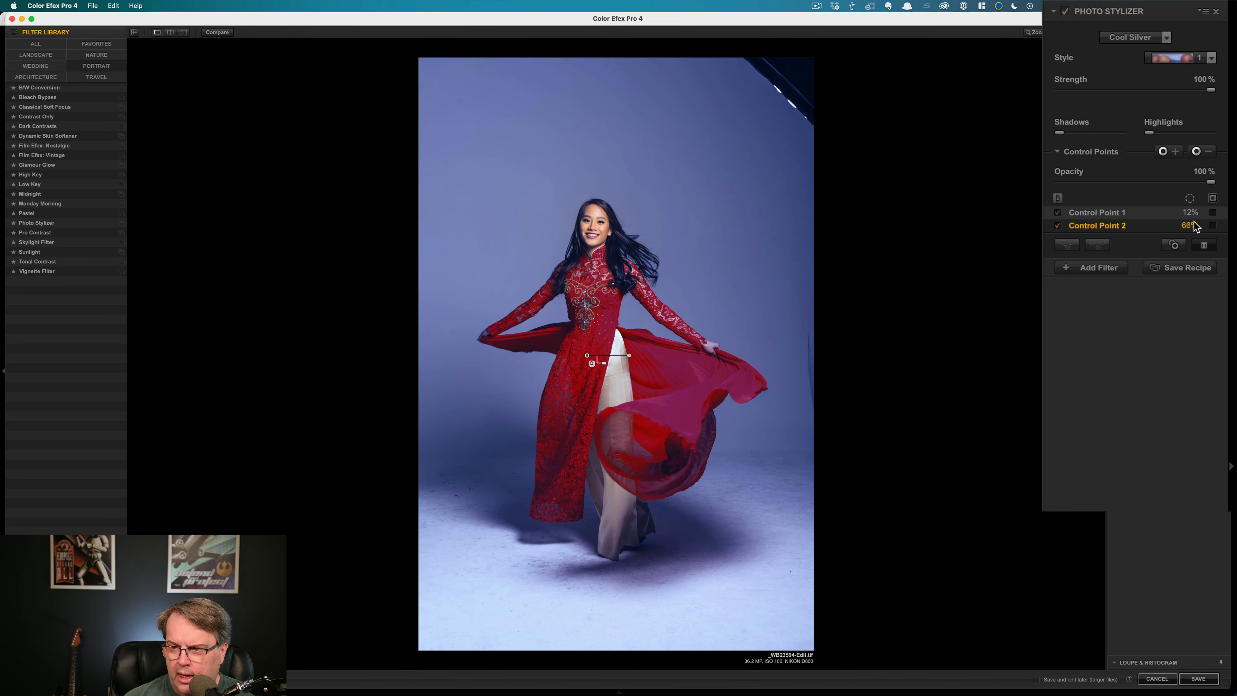
# Add two negative control points on the yellow trousers, one on the thigh sized to 22% and one near the hem.
pyautogui.click(1209, 152)
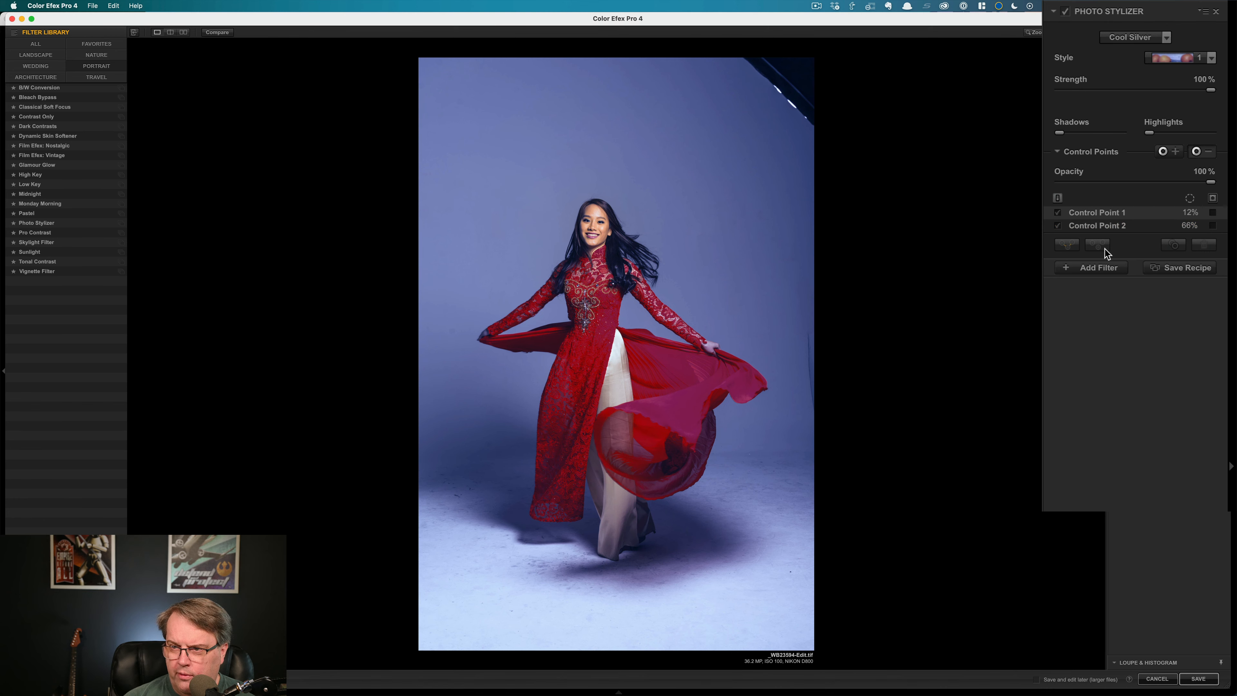
pyautogui.click(616, 388)
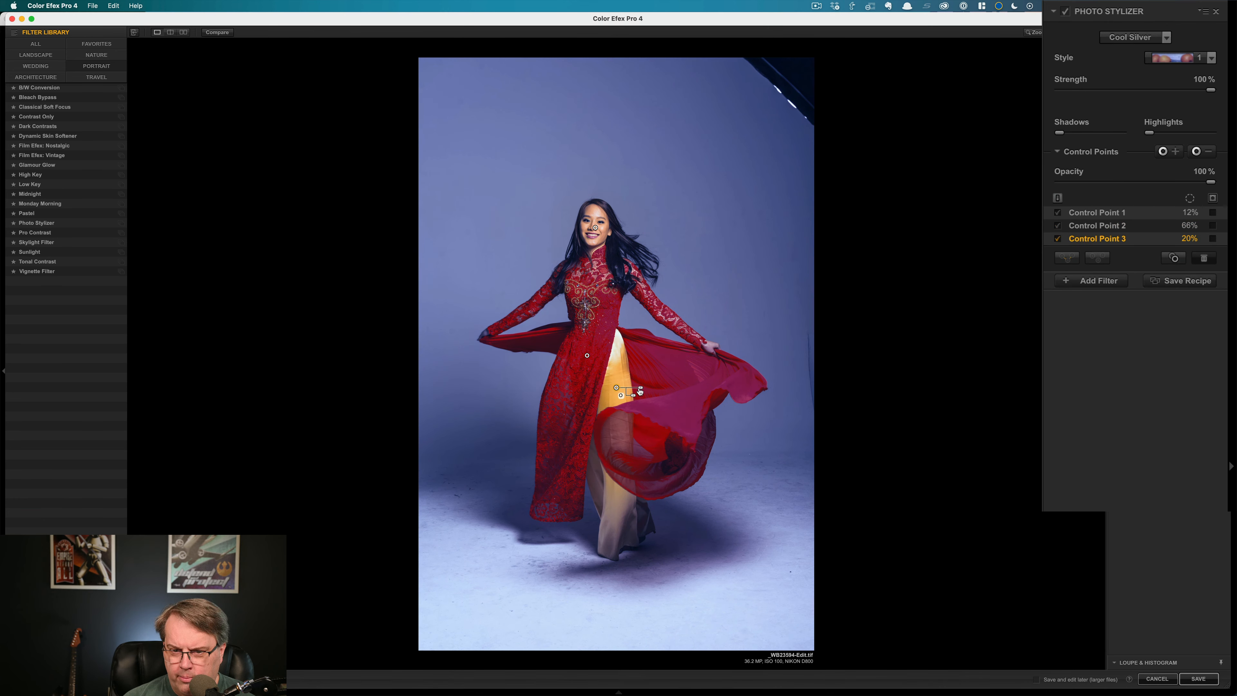
pyautogui.moveTo(641, 388); pyautogui.dragTo(643, 389)
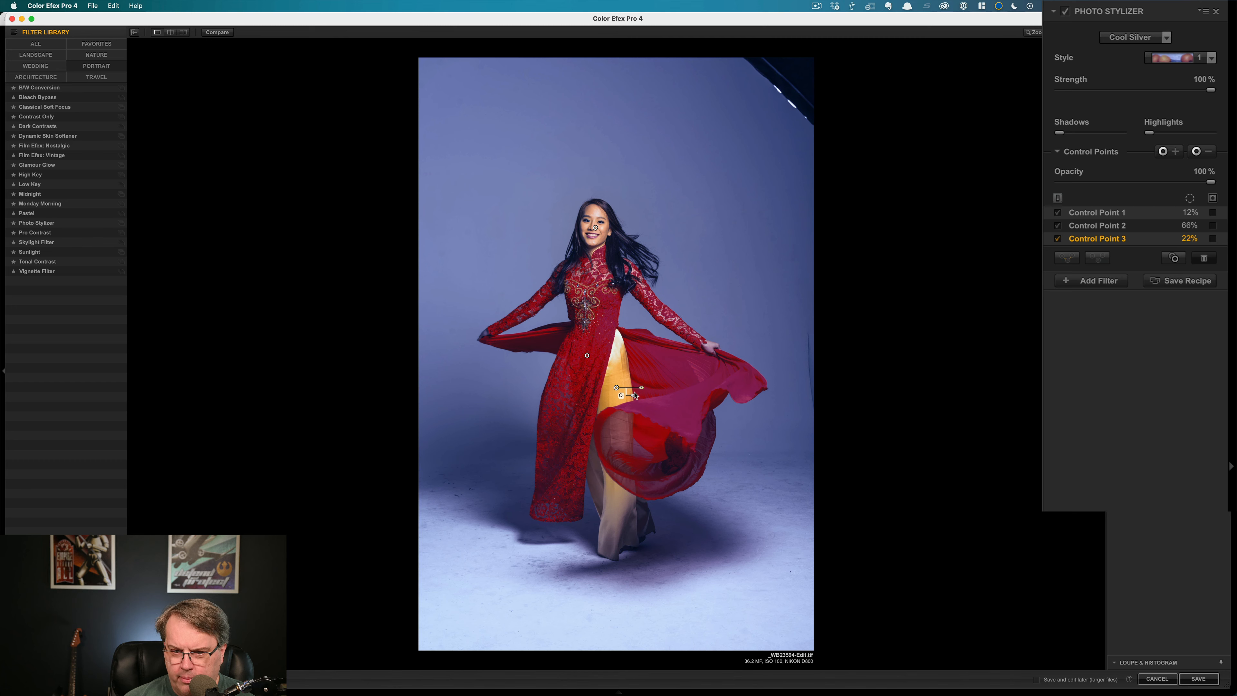
pyautogui.click(1205, 156)
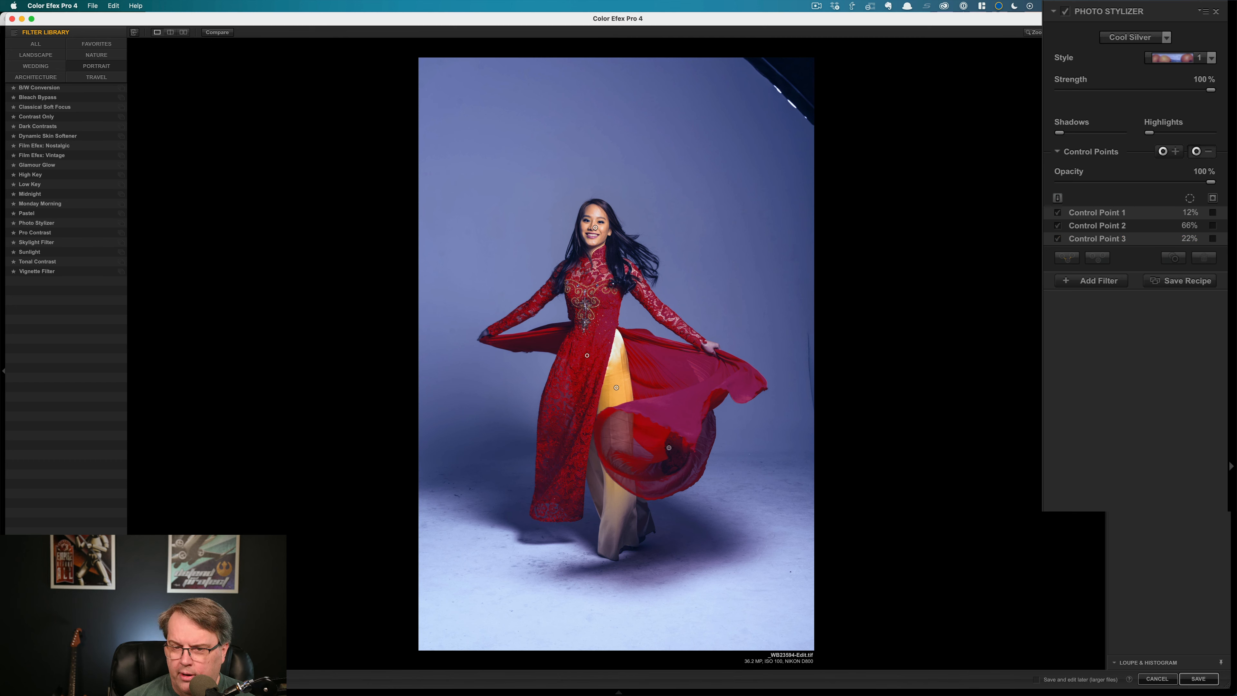
pyautogui.click(622, 517)
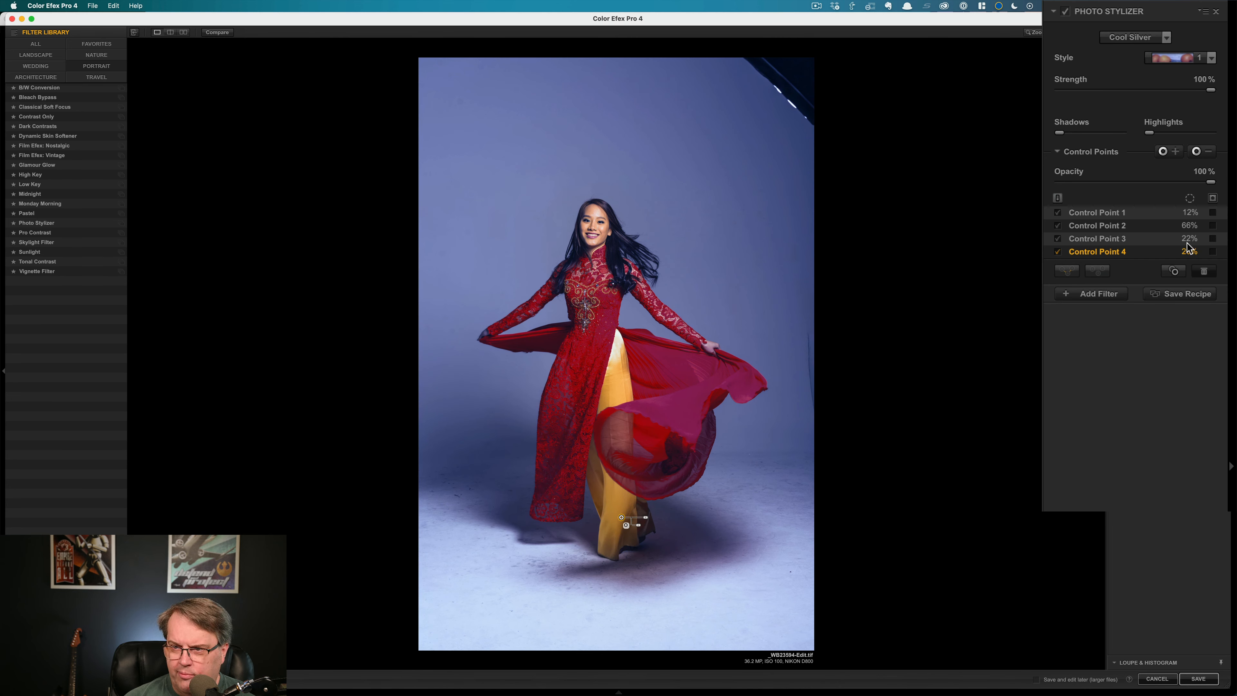
# Add negative control points on the flowing red fabric, one on its upper part sized to 34% and one on its lower curl.
pyautogui.click(1208, 152)
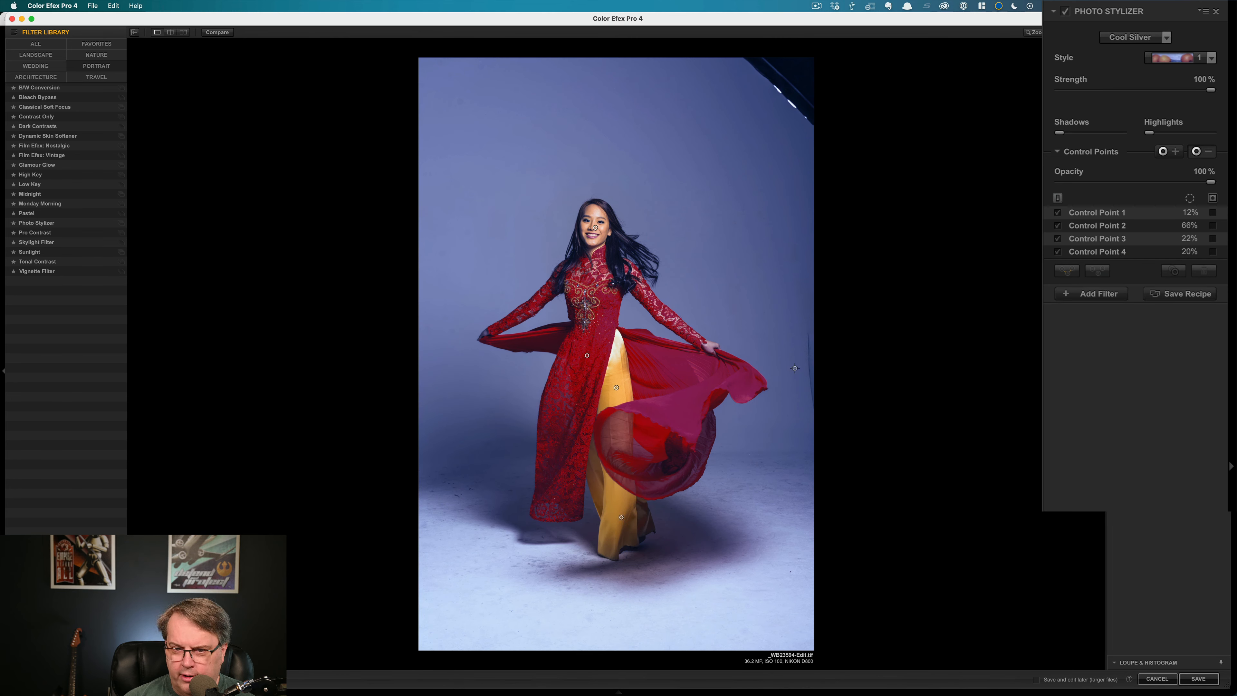
pyautogui.click(692, 380)
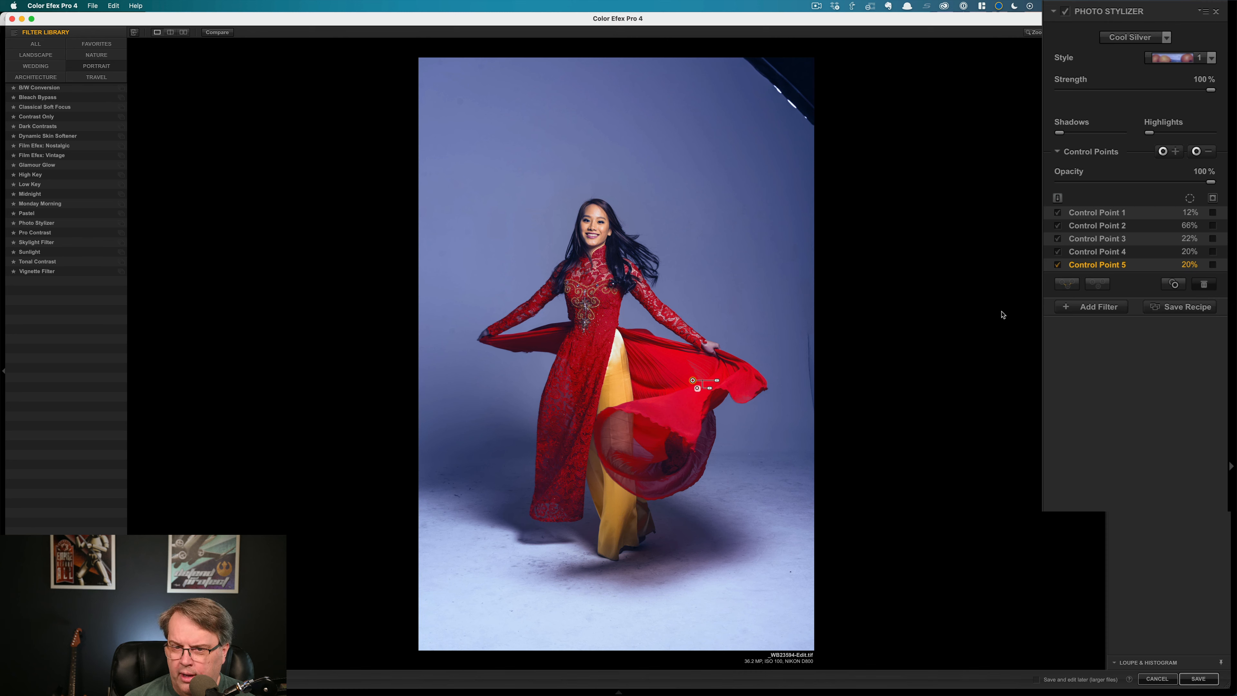
pyautogui.moveTo(717, 381); pyautogui.dragTo(729, 383)
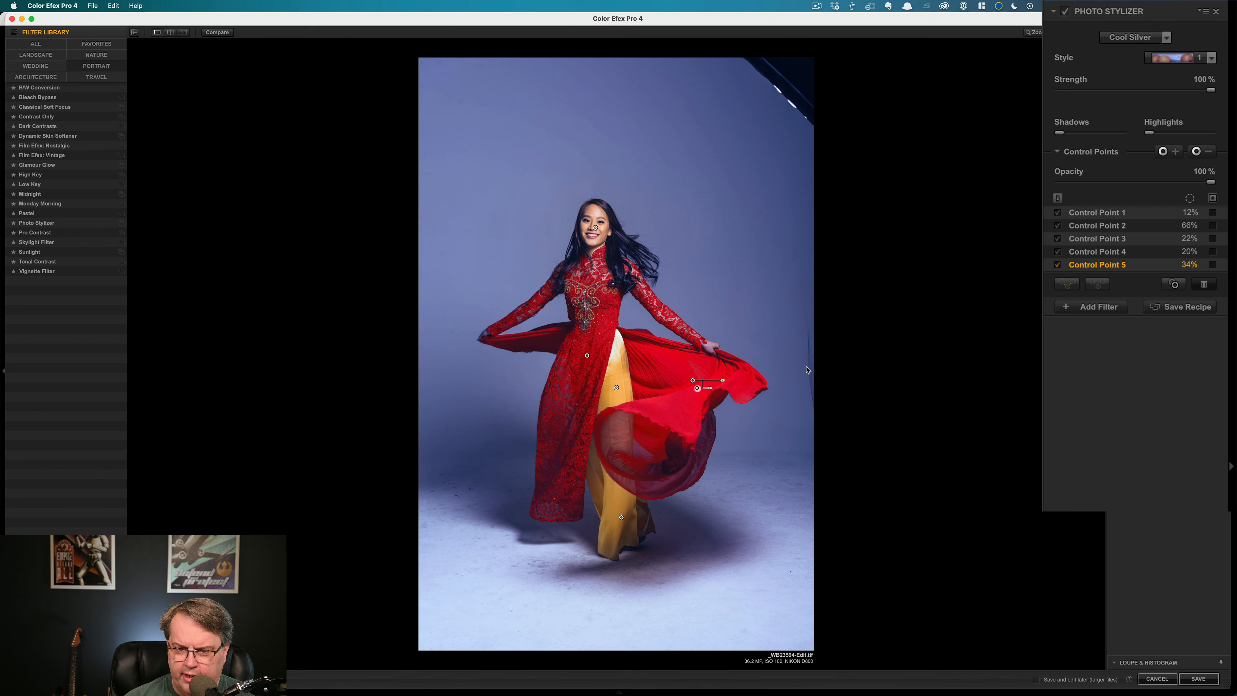
pyautogui.click(1199, 153)
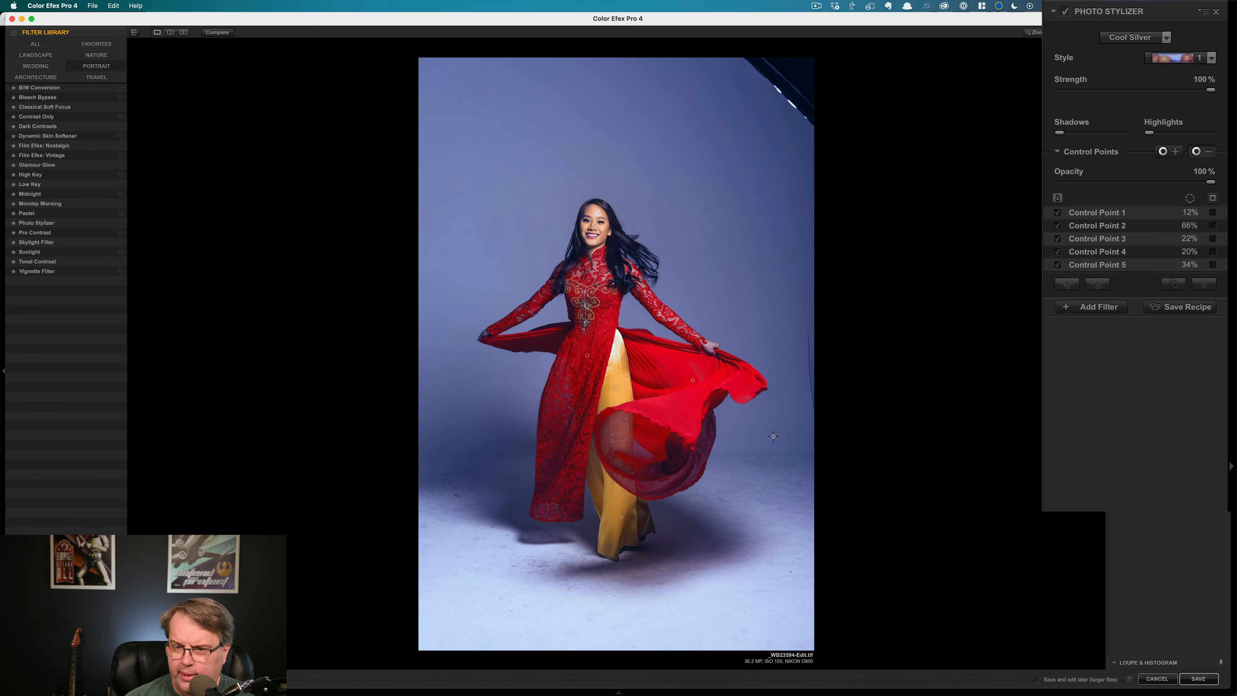
pyautogui.click(671, 473)
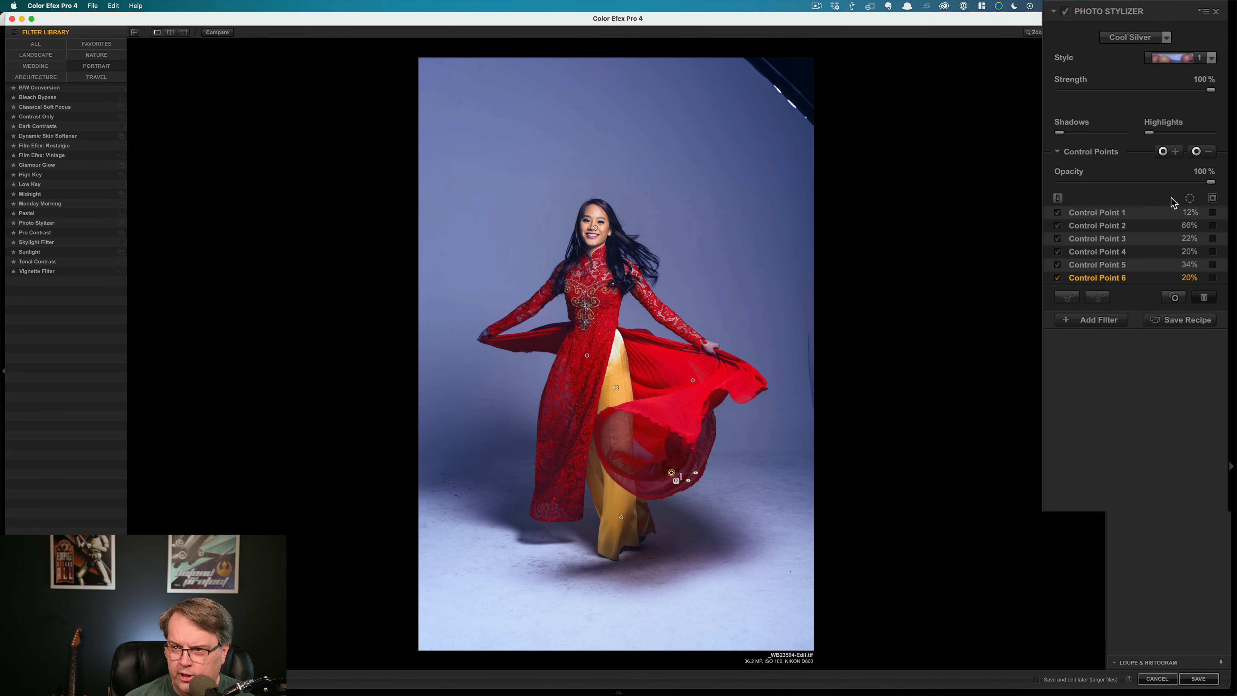
# Add negative control points on the lower front panel of the red dress and on the sleeve at the image's left.
pyautogui.click(1203, 154)
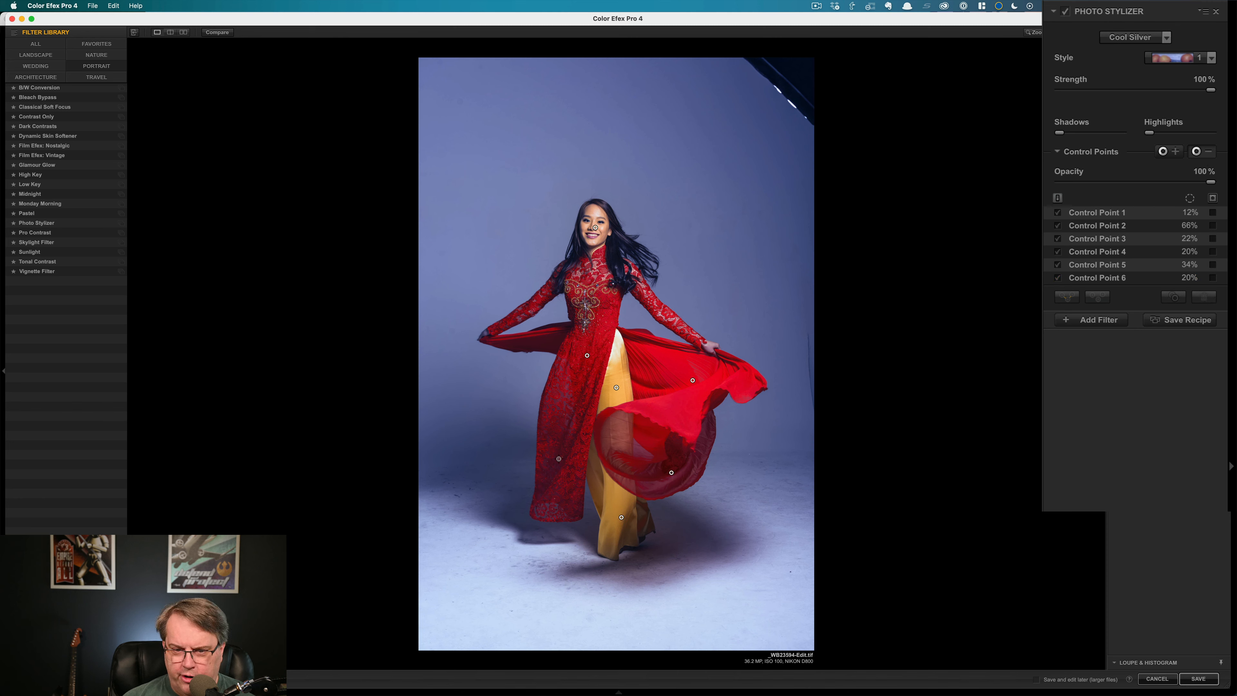
pyautogui.click(547, 454)
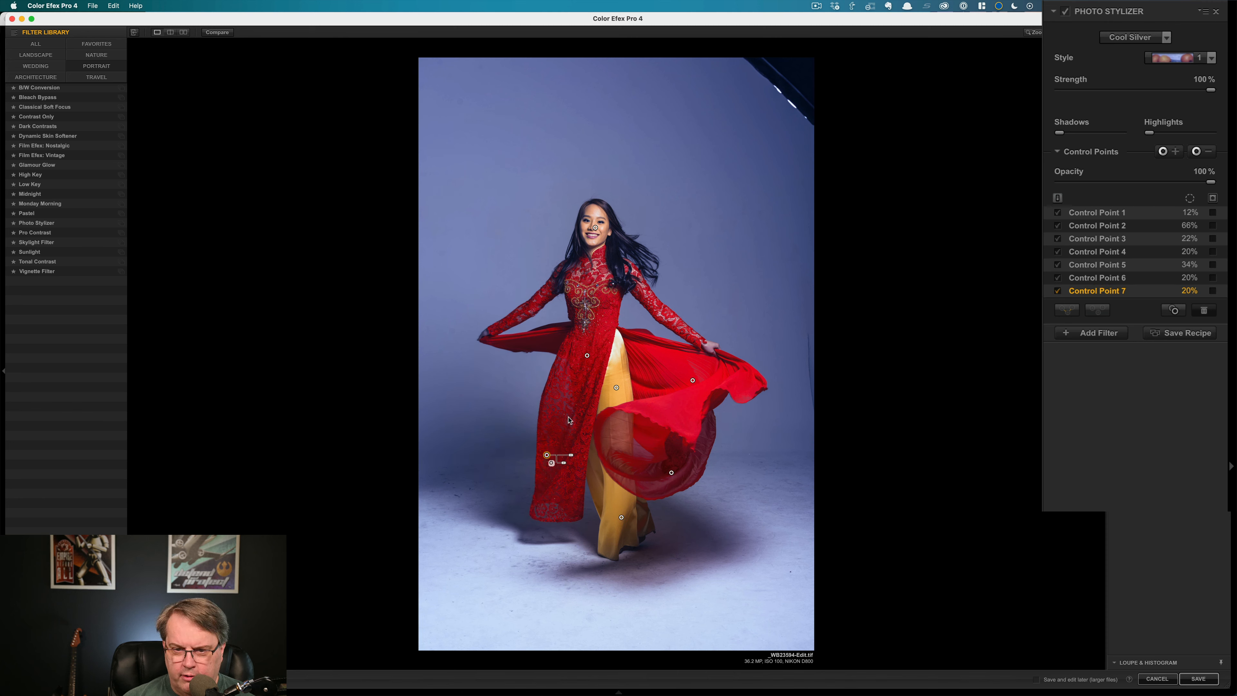
pyautogui.click(1202, 152)
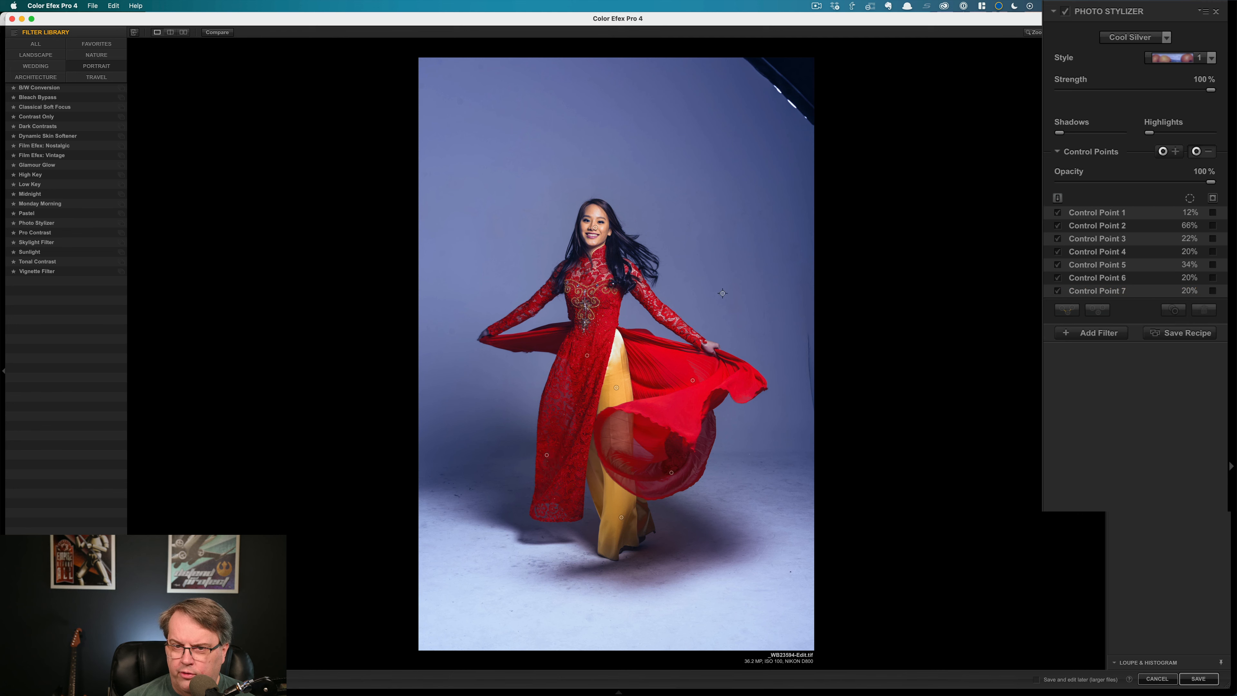
pyautogui.click(540, 301)
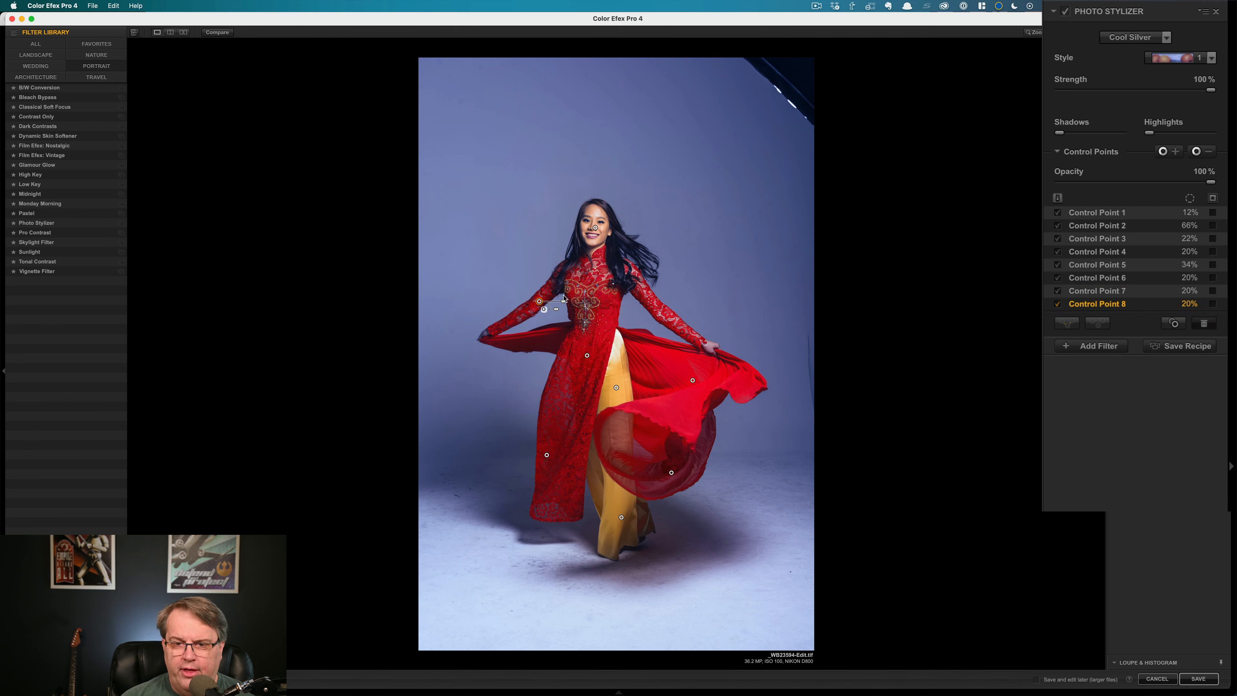
# Add negative control points on the hair at both sides of her neck and compare the edit with the original image.
pyautogui.click(1209, 153)
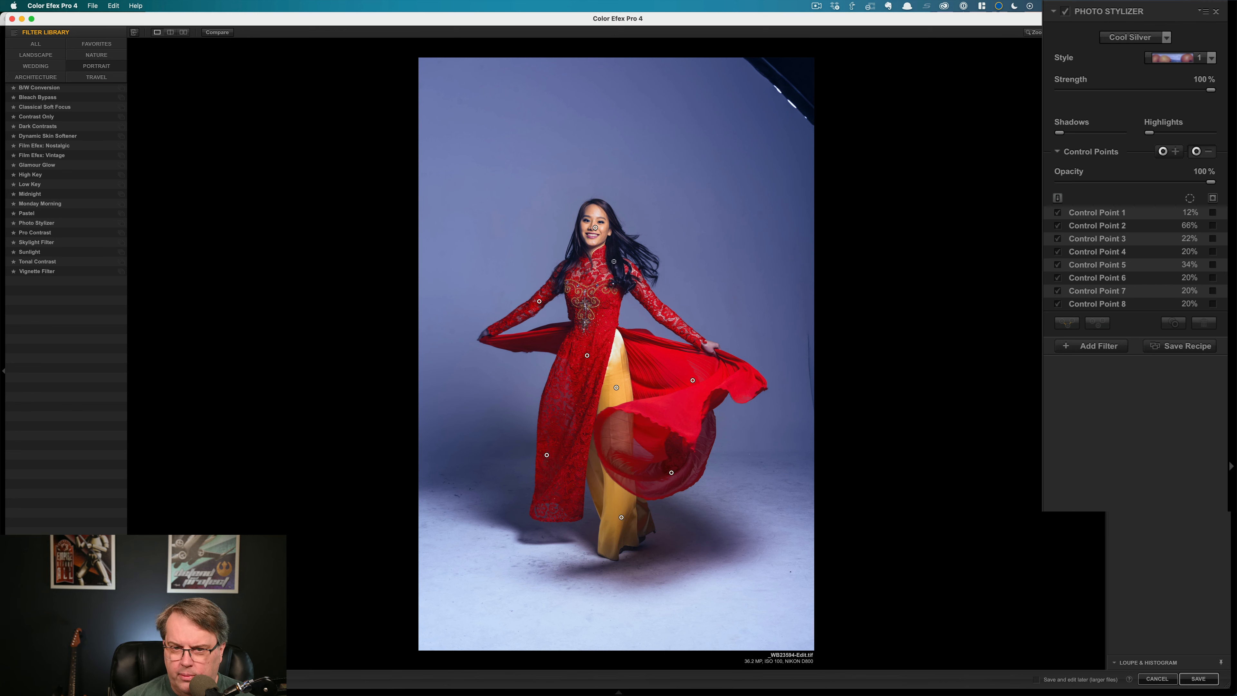
pyautogui.click(619, 244)
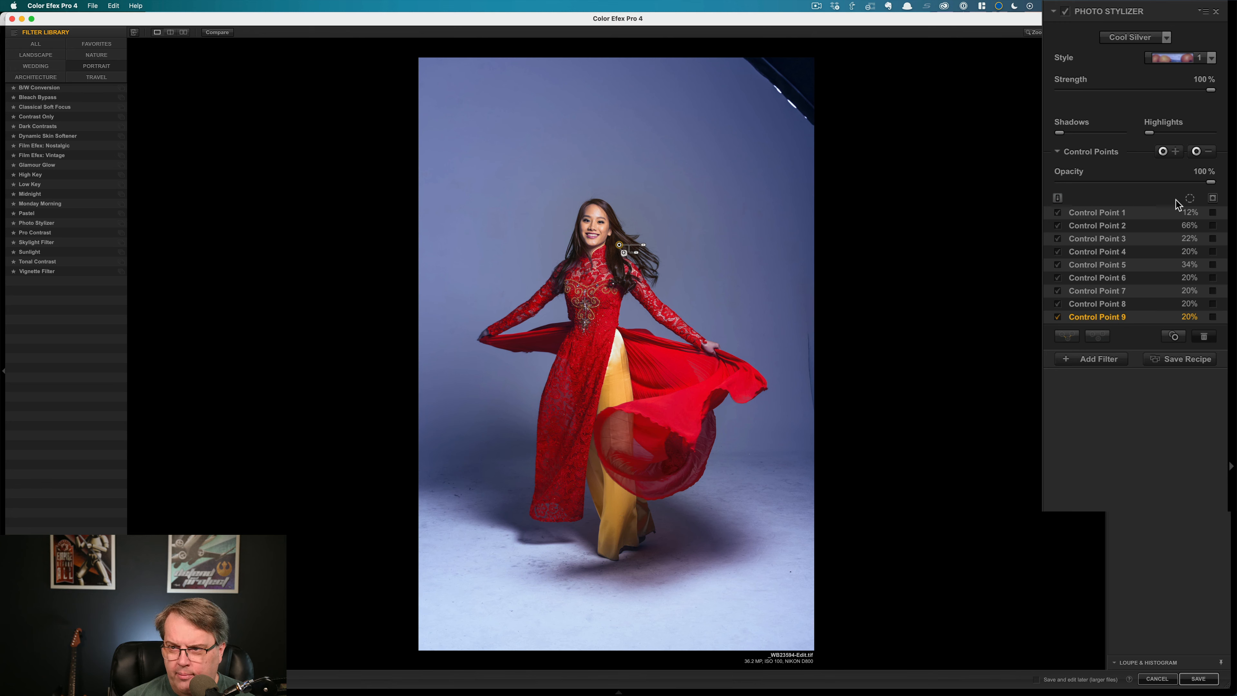
pyautogui.click(1200, 155)
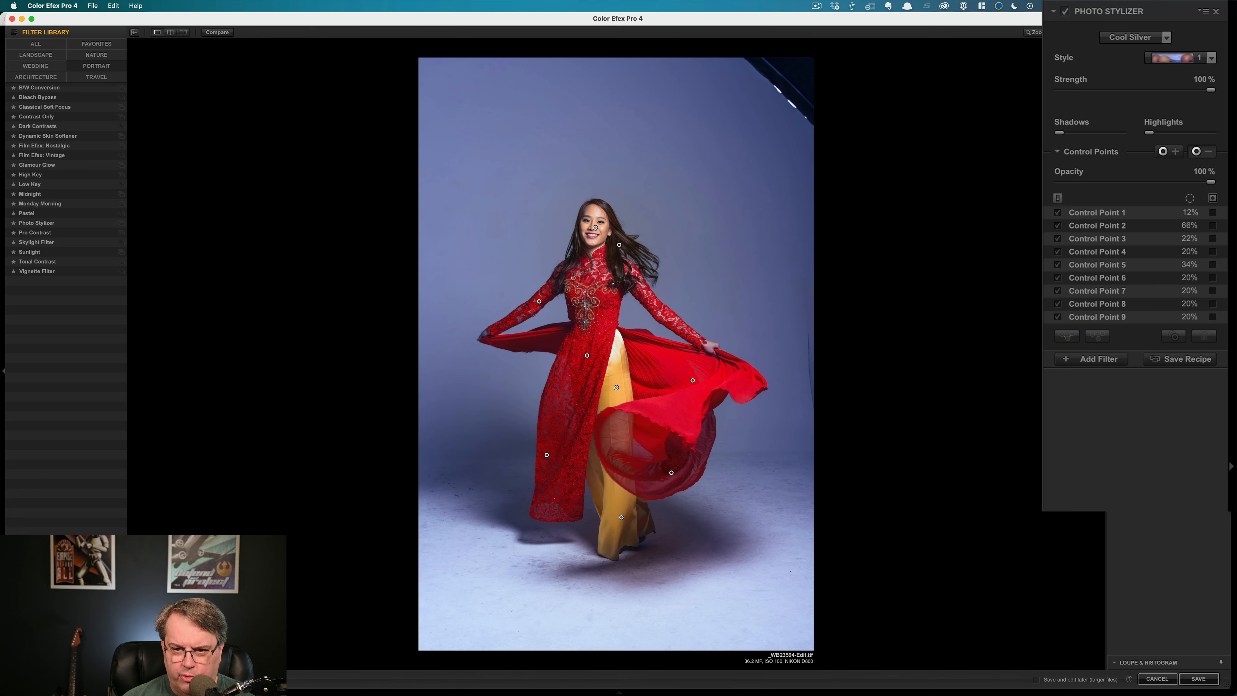
pyautogui.click(571, 271)
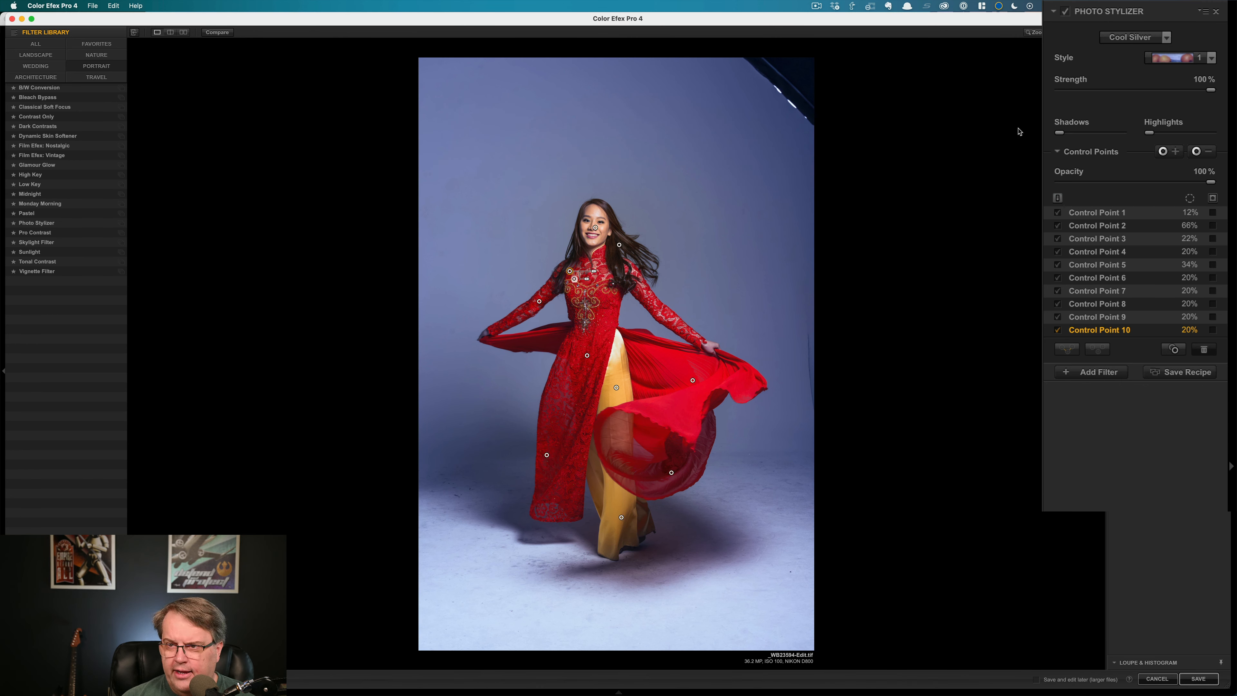
pyautogui.click(217, 35)
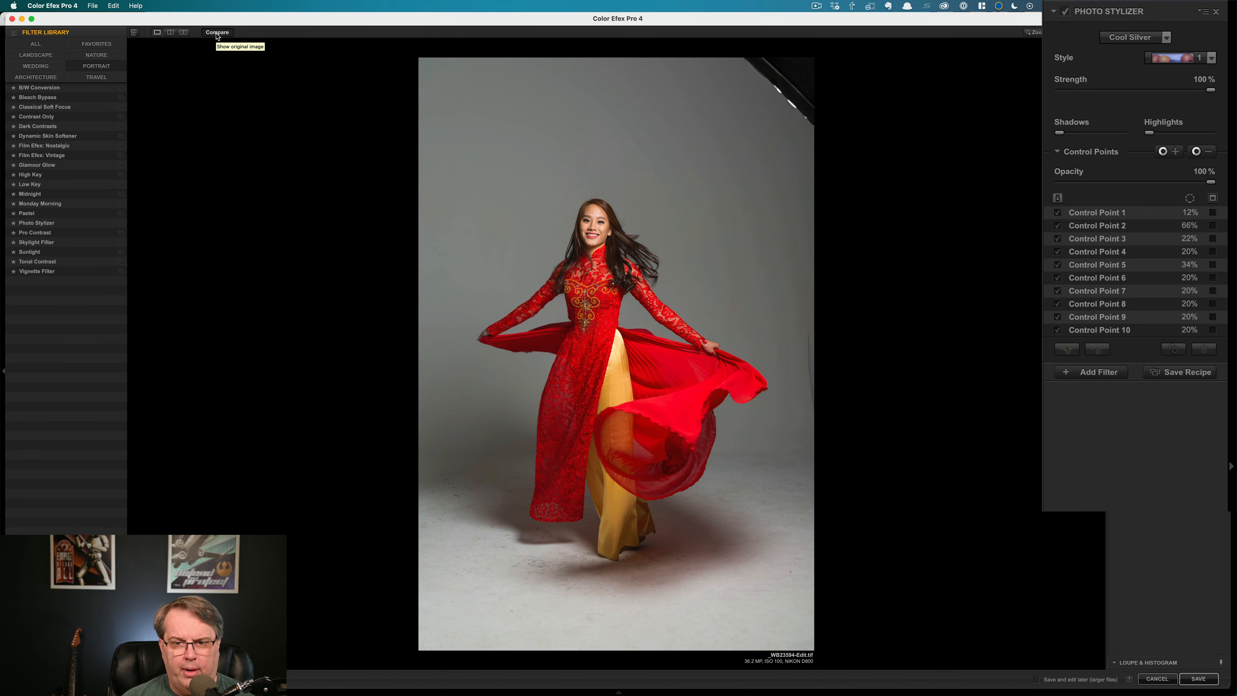
pyautogui.click(217, 34)
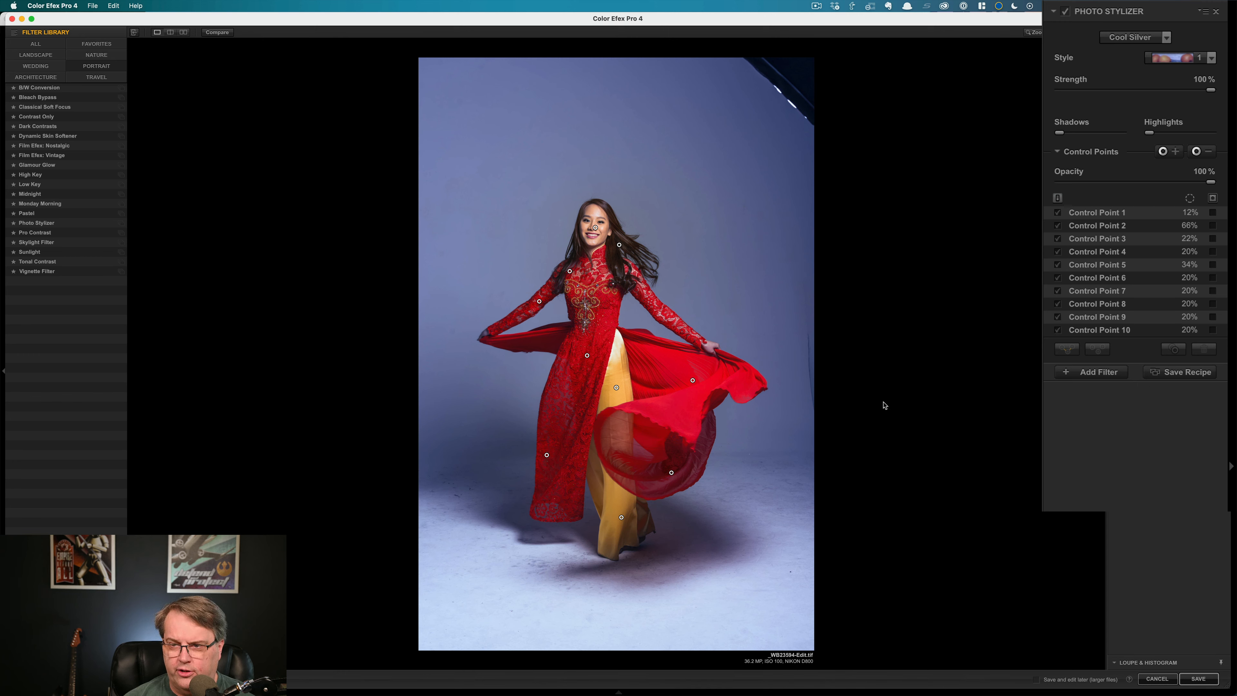
# Select all ten negative control points and delete them.
pyautogui.click(1089, 213)
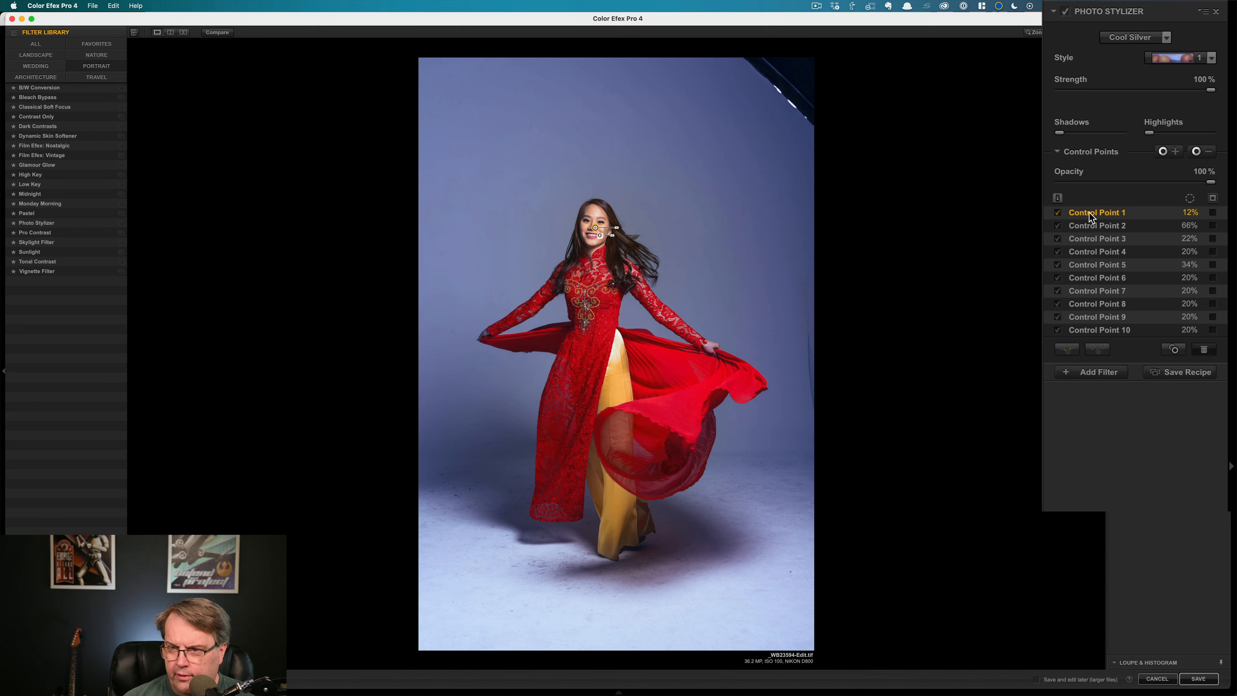
pyautogui.keyDown('shift'); pyautogui.click(1095, 330); pyautogui.keyUp('shift')
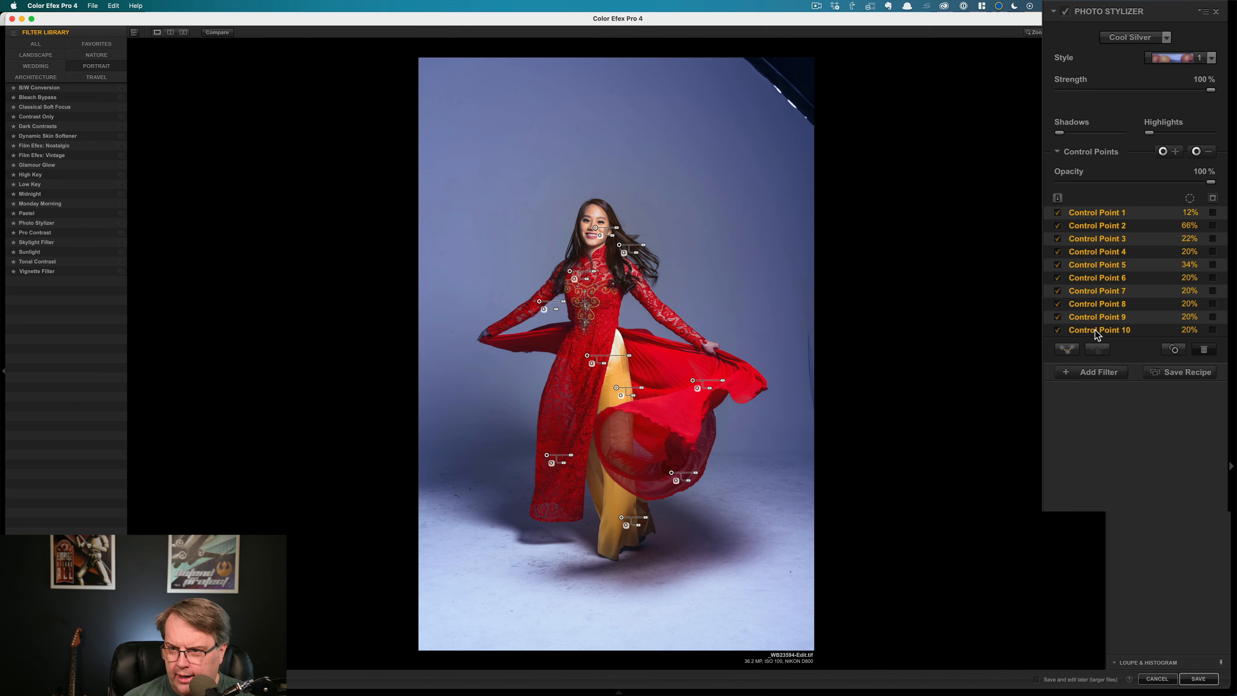
pyautogui.click(1201, 350)
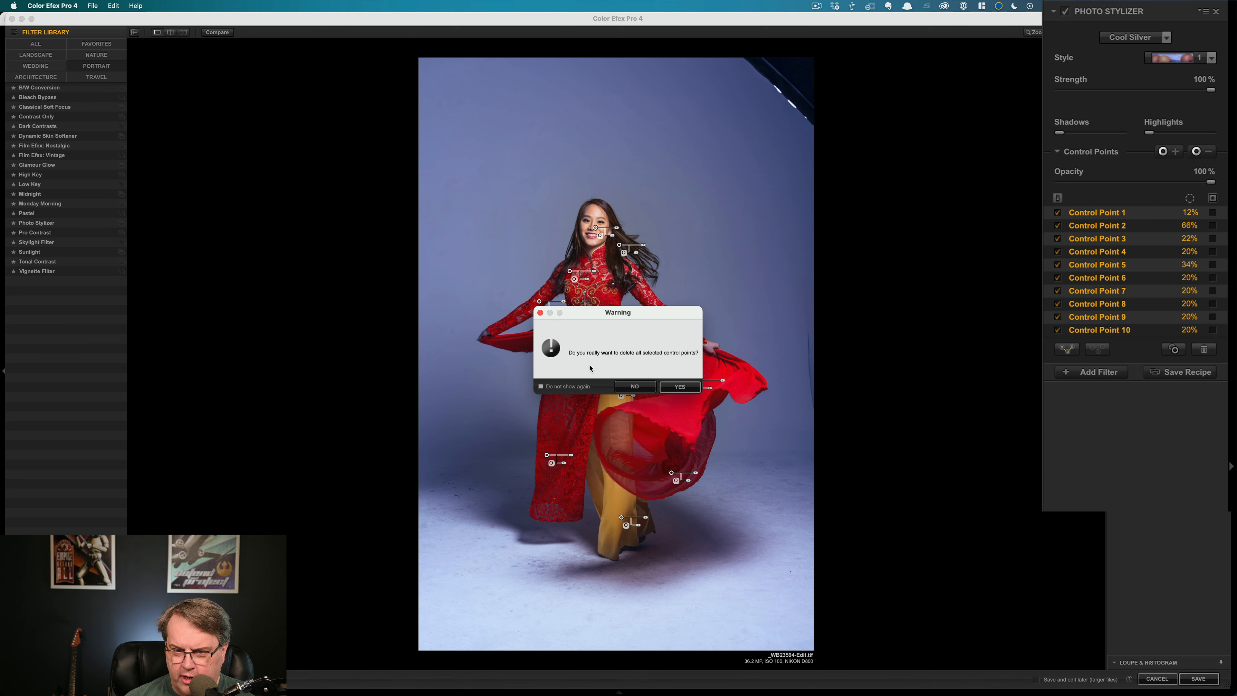
pyautogui.click(677, 388)
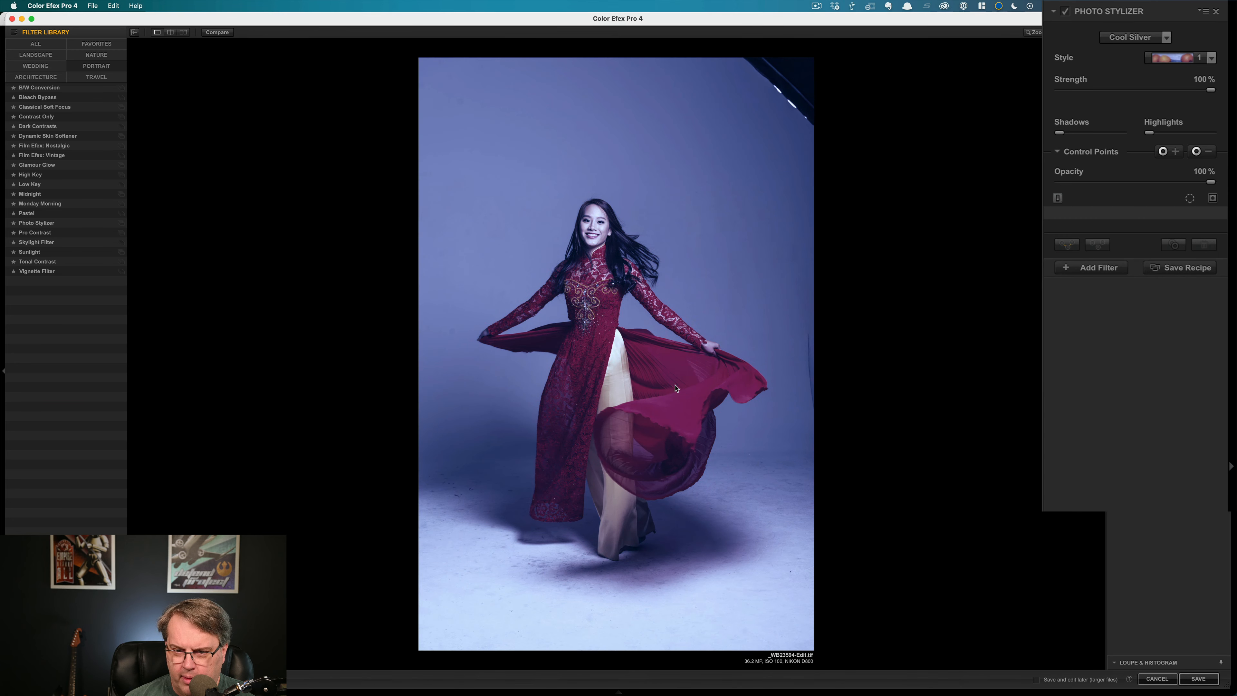
# Switch the Photo Stylizer look to Copper with Warmth at 81% and Strength at 40%.
pyautogui.click(1155, 33)
pyautogui.click(1144, 92)
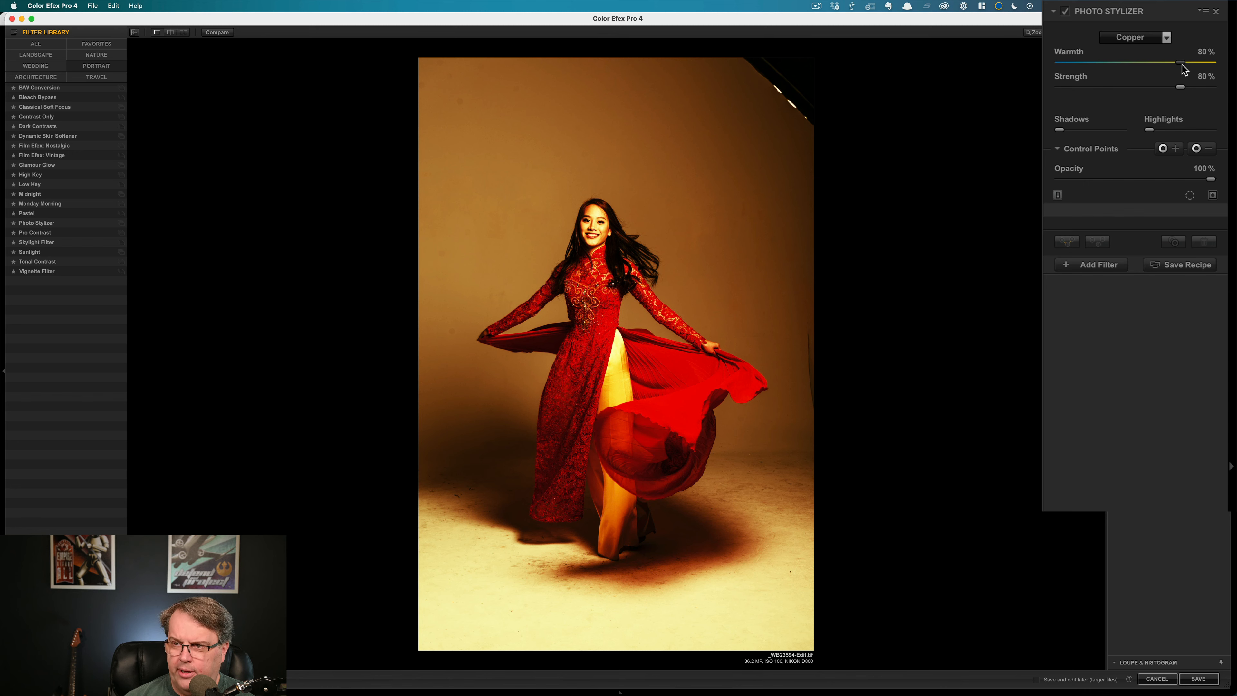
pyautogui.moveTo(1182, 64); pyautogui.dragTo(1122, 93)
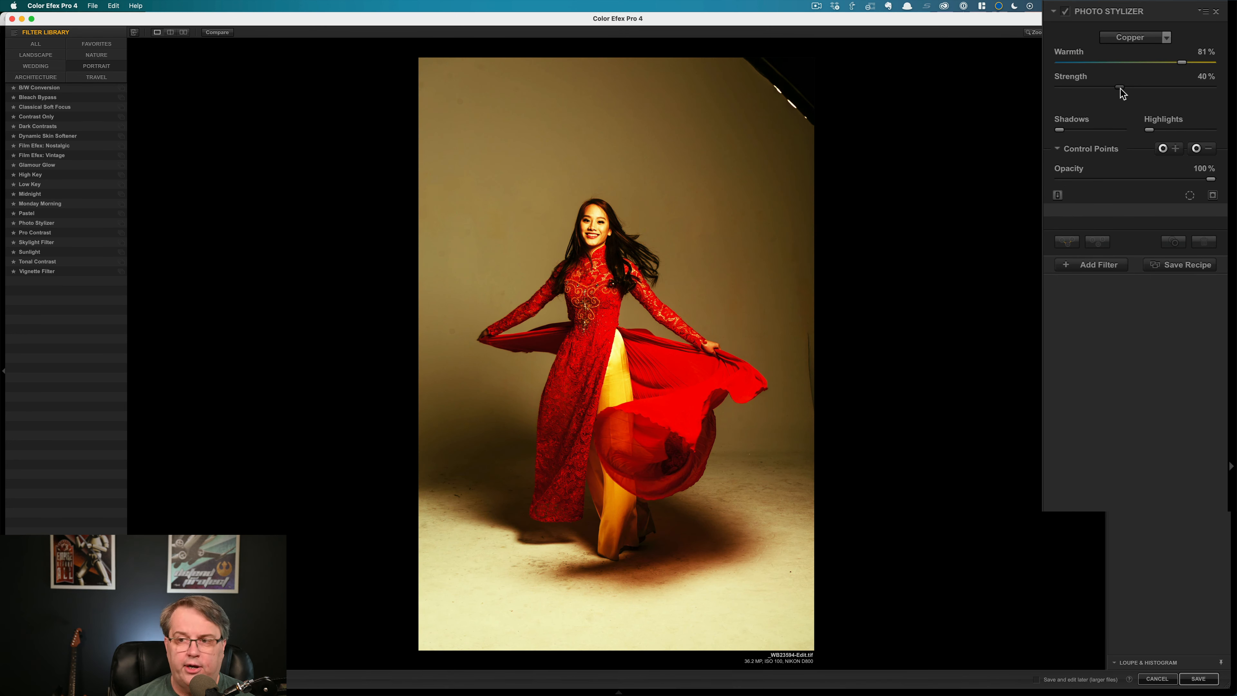
# Set the Copper look's Shadows protection to 56% and raise the Highlights protection to about the middle of its range.
pyautogui.moveTo(1100, 132)
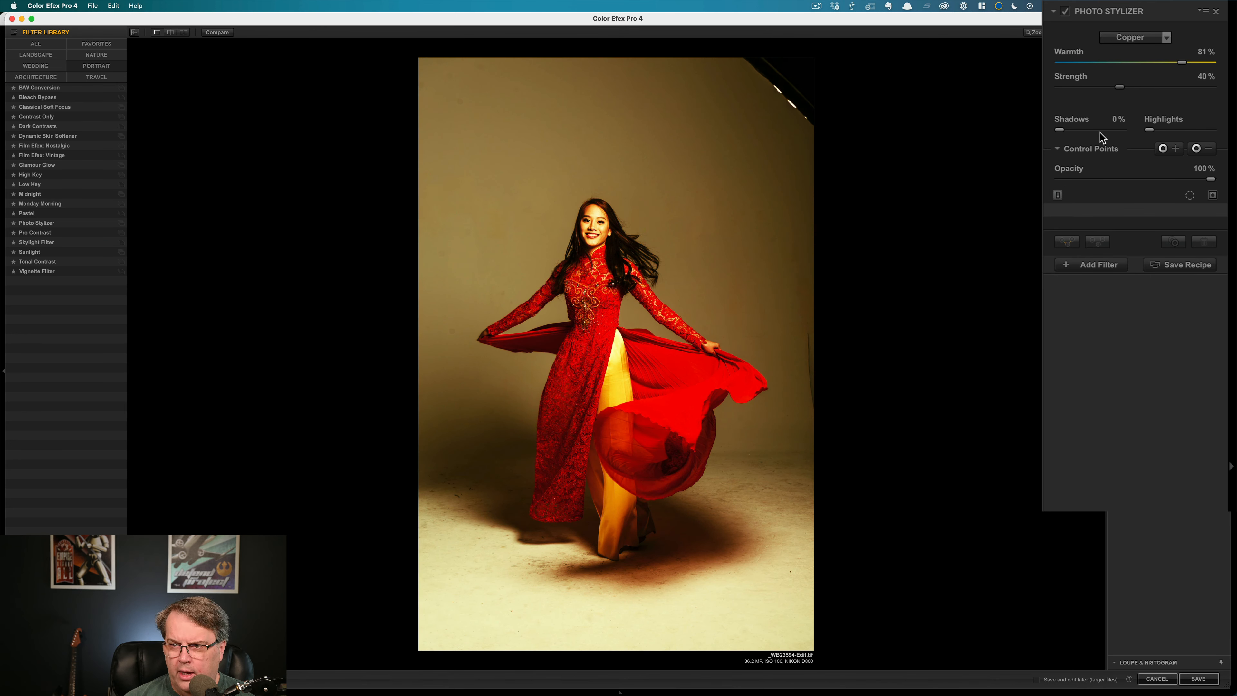
pyautogui.moveTo(1090, 130); pyautogui.dragTo(1096, 130)
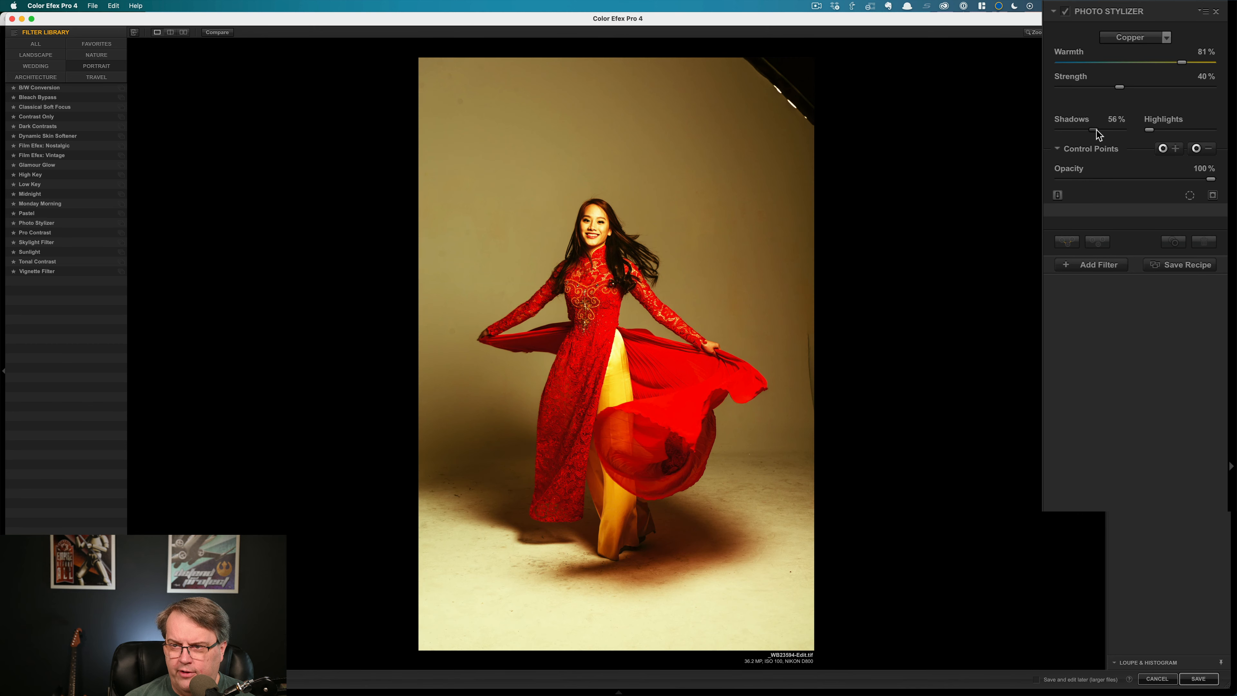
pyautogui.moveTo(1151, 133)
pyautogui.moveTo(1165, 131); pyautogui.dragTo(1183, 131)
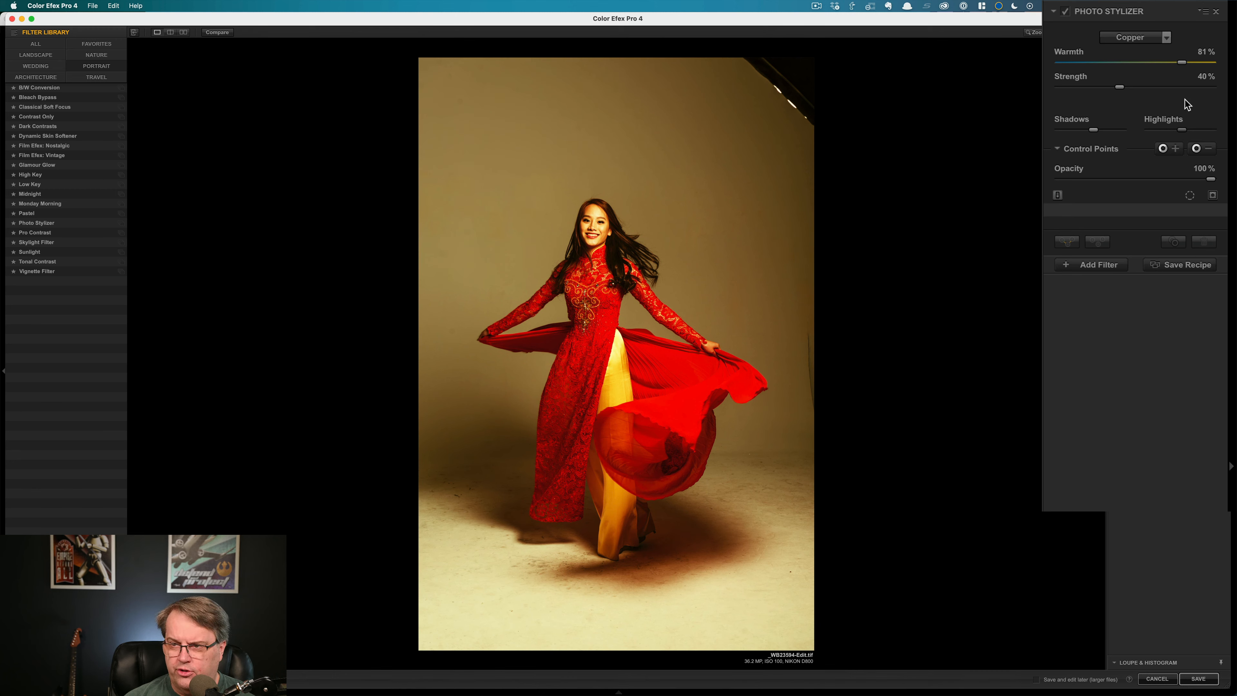
# Switch the Photo Stylizer look to Russet and preview its style variations, keeping Style 1.
pyautogui.click(1168, 39)
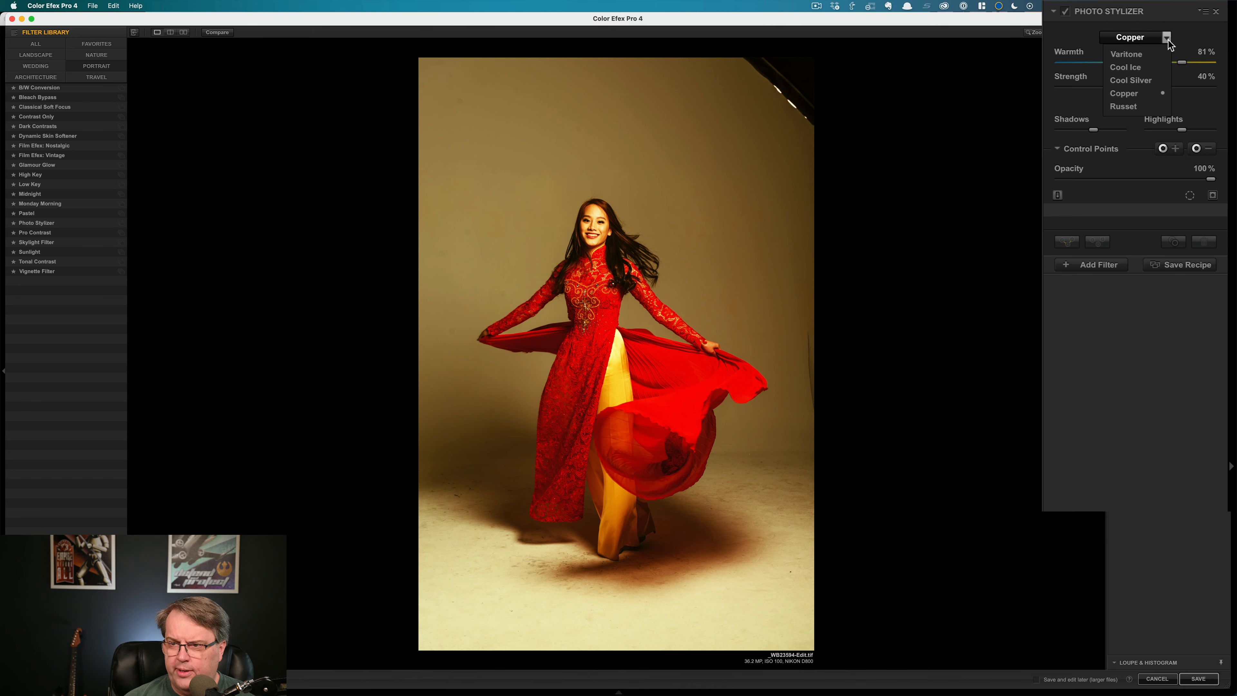
pyautogui.click(1132, 104)
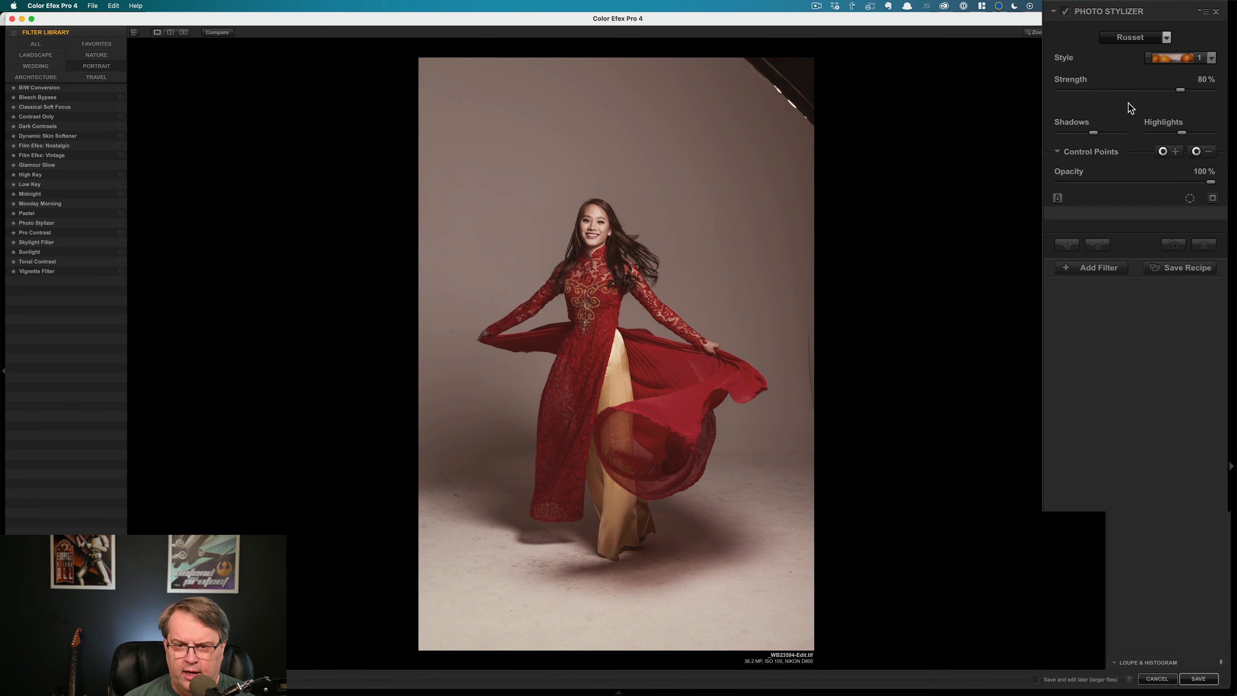
pyautogui.click(1212, 60)
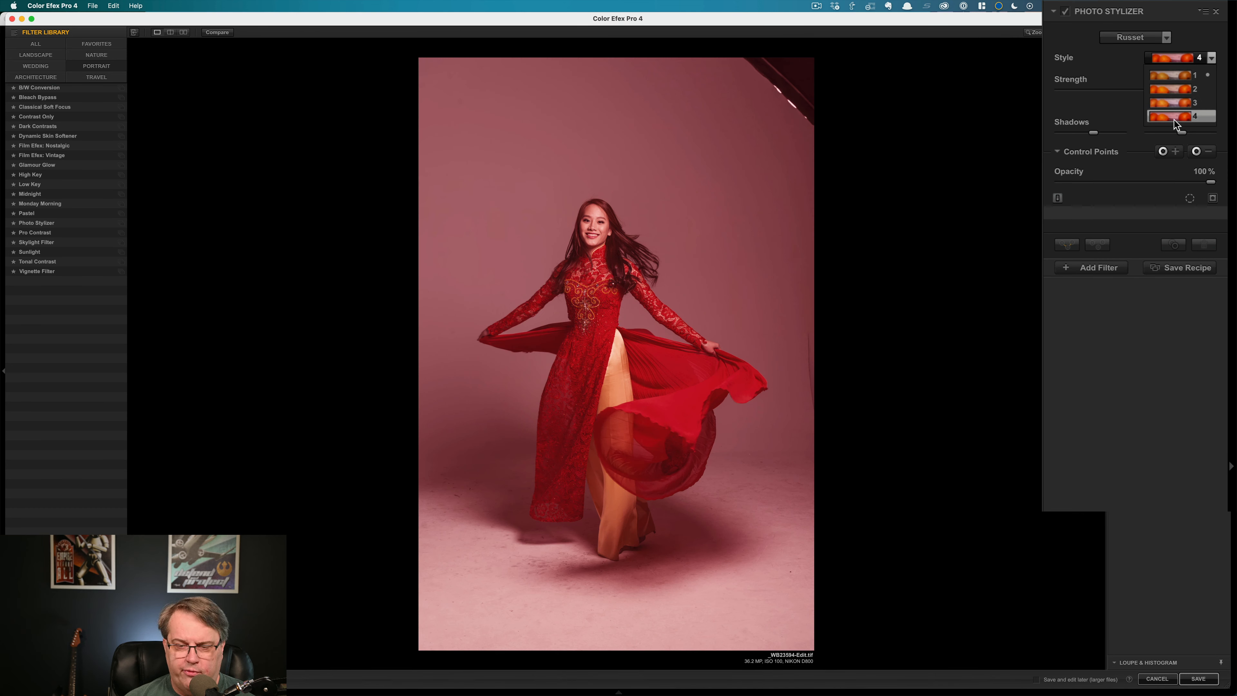
pyautogui.click(1126, 60)
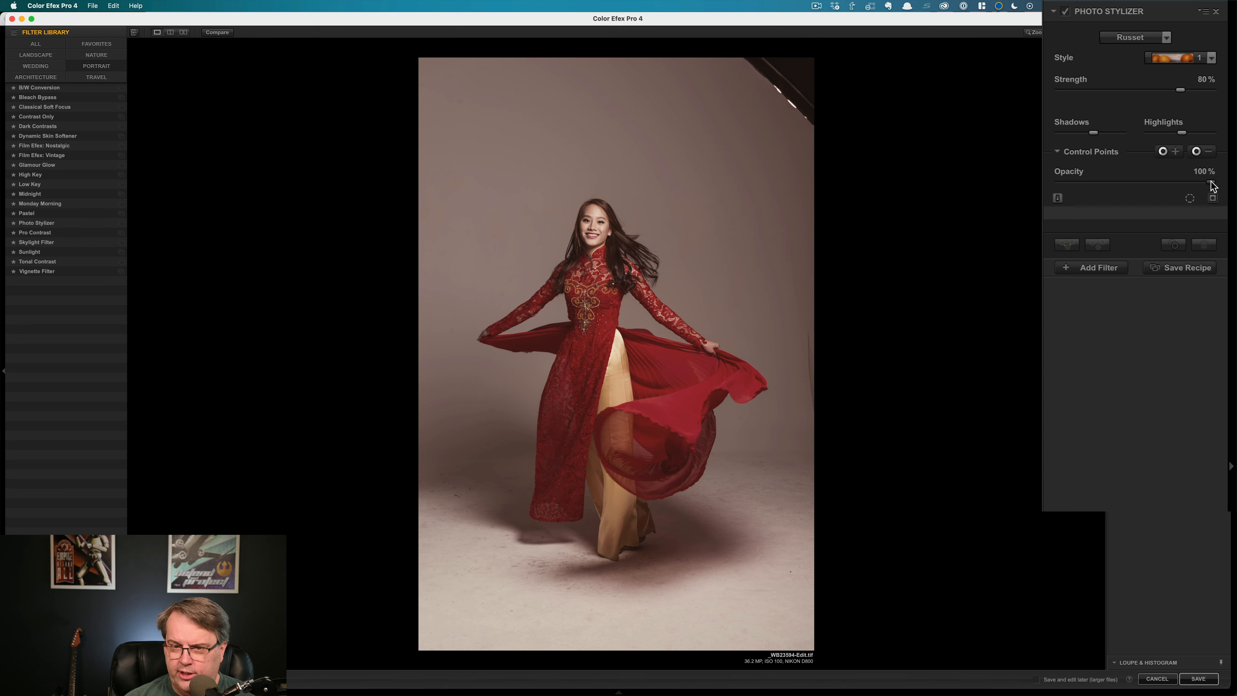
# Lower the Russet look's overall opacity to 0%.
pyautogui.moveTo(1212, 183); pyautogui.dragTo(1062, 194)
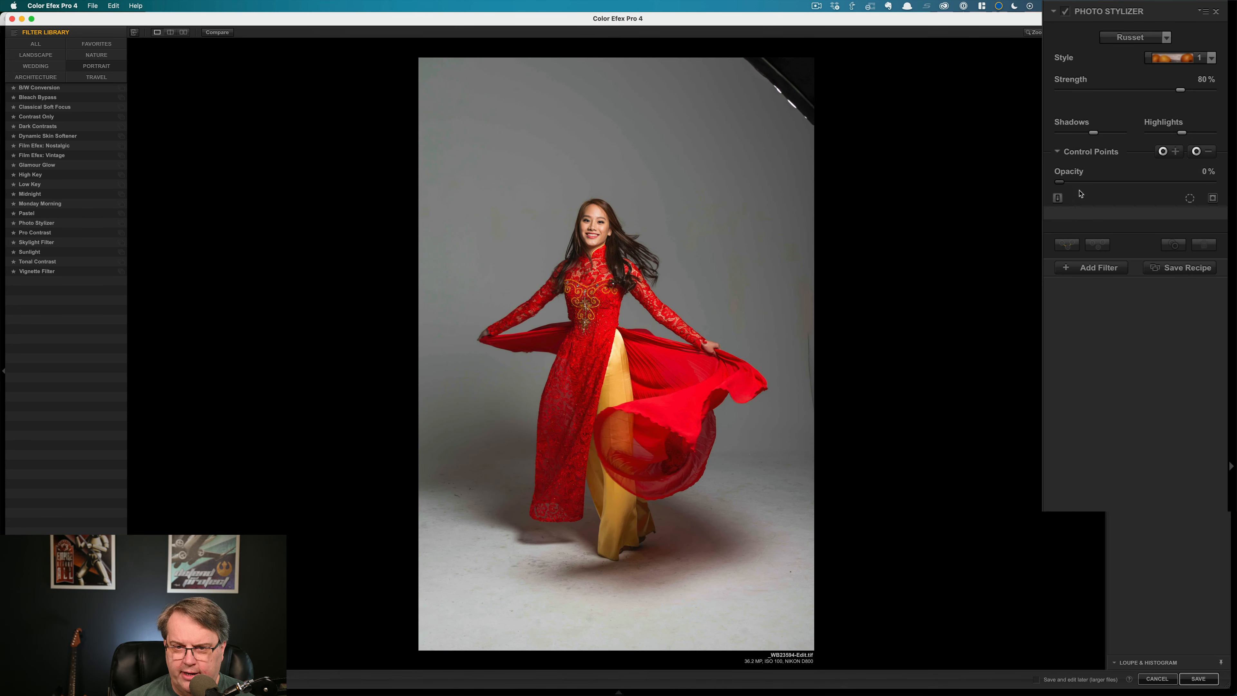
pyautogui.click(1114, 184)
pyautogui.moveTo(1115, 184); pyautogui.dragTo(1060, 187)
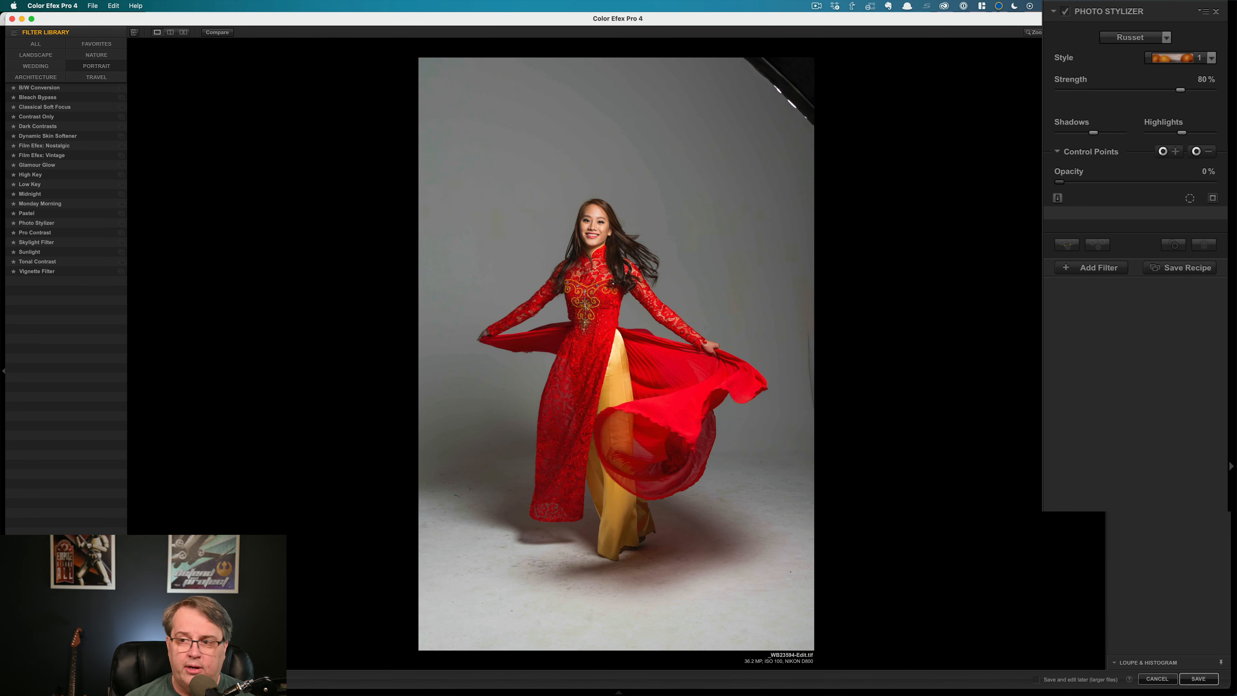